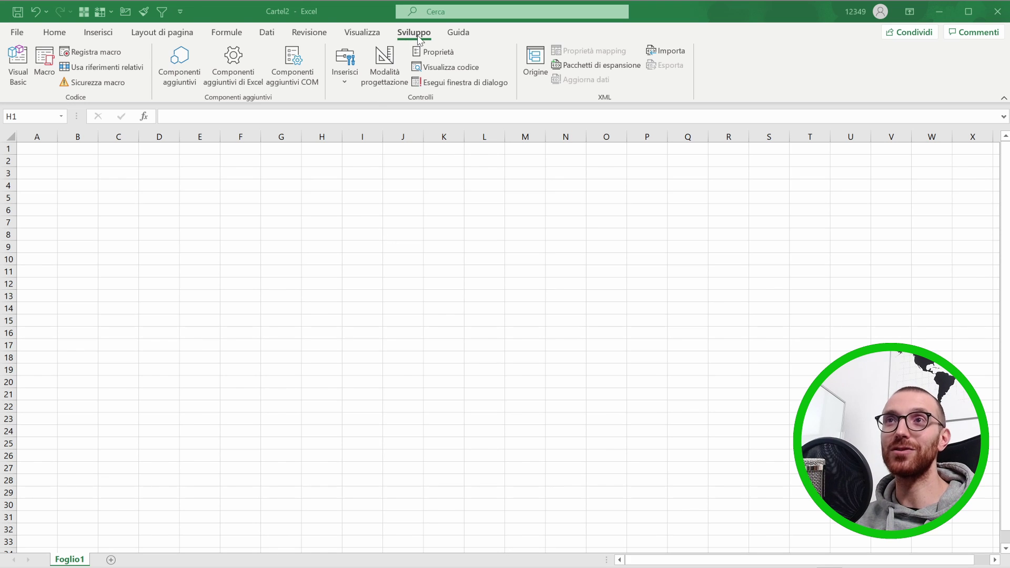
# Step: Start recording Macro3 and fill cell A1 dark blue-grey
pyautogui.click(95, 53)
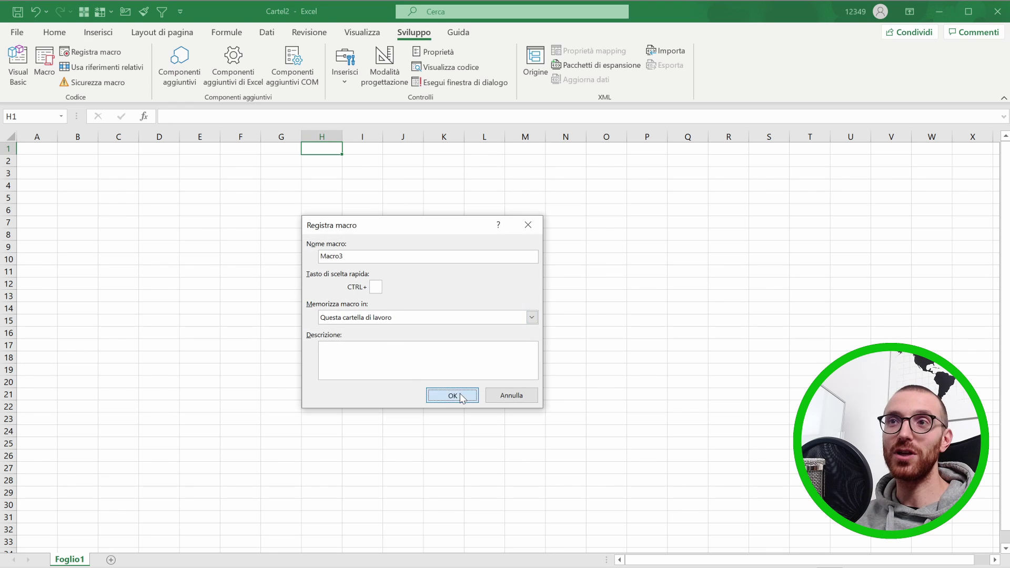
pyautogui.click(453, 396)
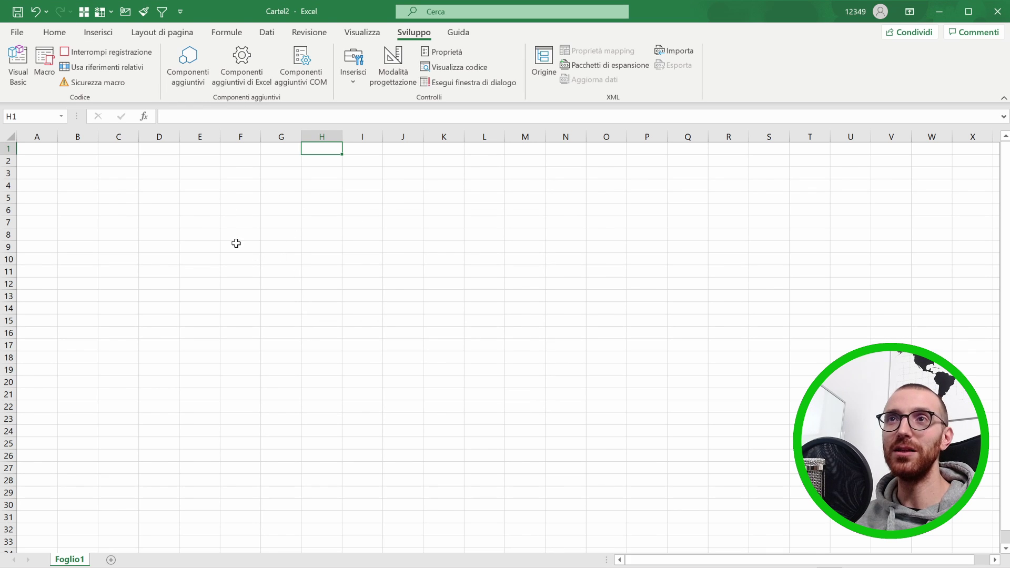
pyautogui.click(36, 150)
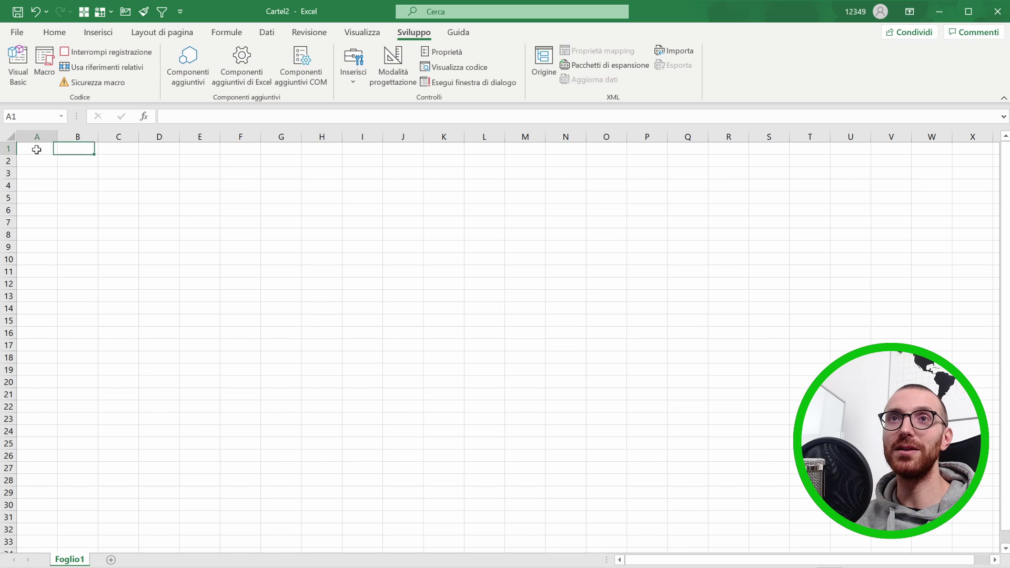
pyautogui.click(54, 32)
pyautogui.click(165, 76)
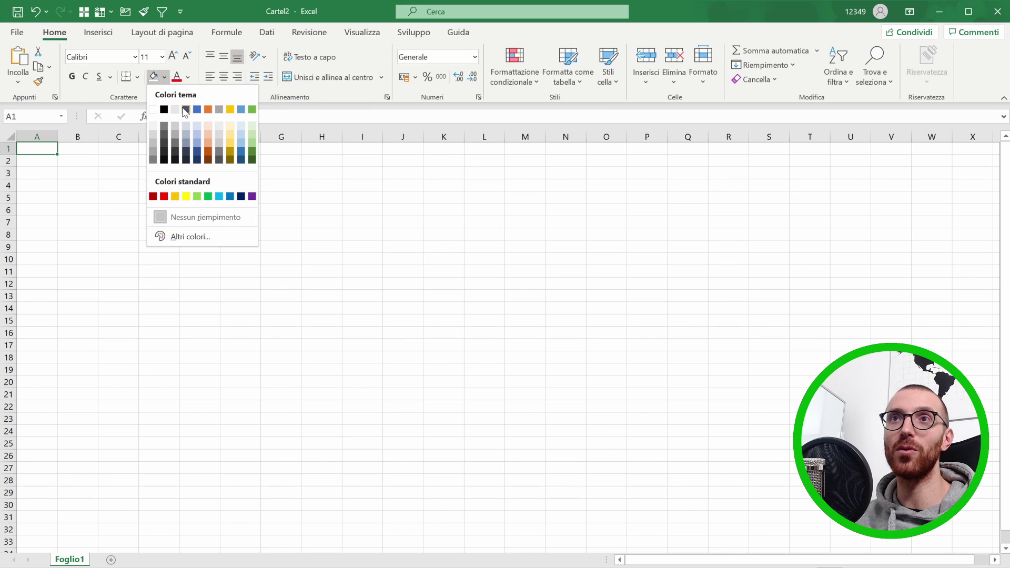
pyautogui.click(185, 109)
# Step: Fill C1:C10 gold and E1:I10 black
pyautogui.moveTo(119, 149); pyautogui.dragTo(120, 259)
pyautogui.click(164, 77)
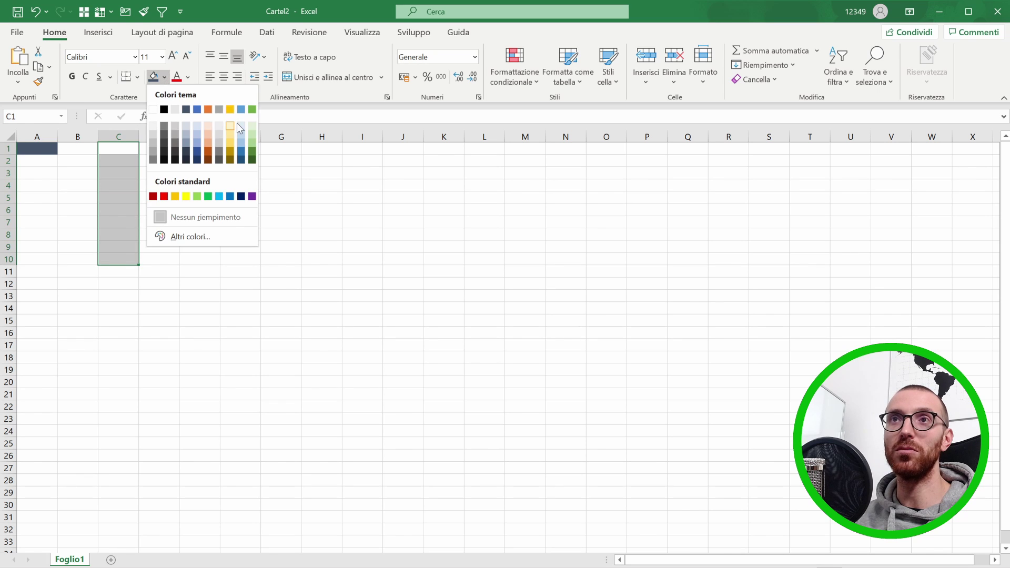
pyautogui.click(230, 109)
pyautogui.moveTo(205, 150)
pyautogui.mouseDown()
pyautogui.moveTo(356, 151)
pyautogui.moveTo(344, 258)
pyautogui.mouseUp()
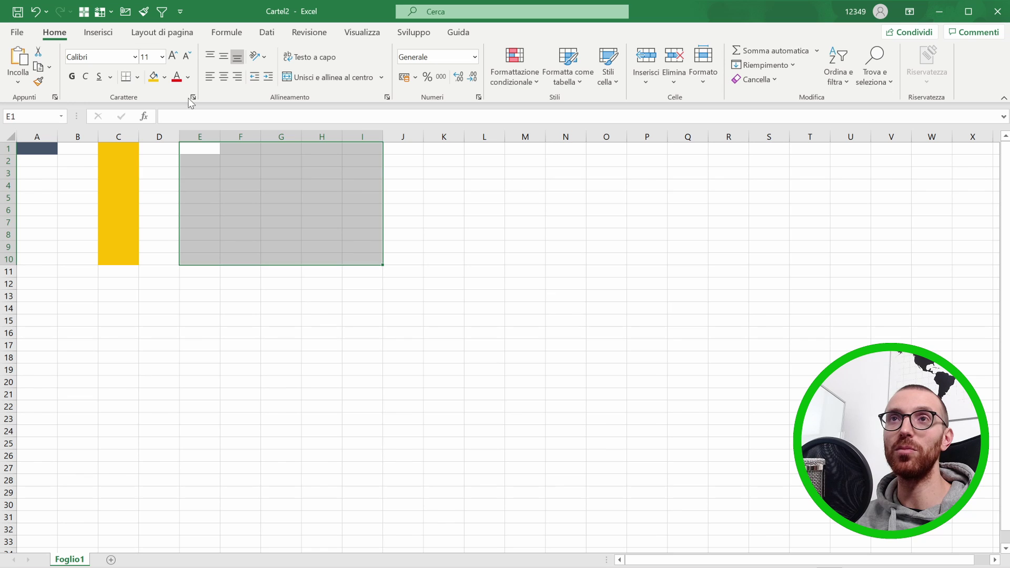
pyautogui.click(165, 77)
pyautogui.click(163, 109)
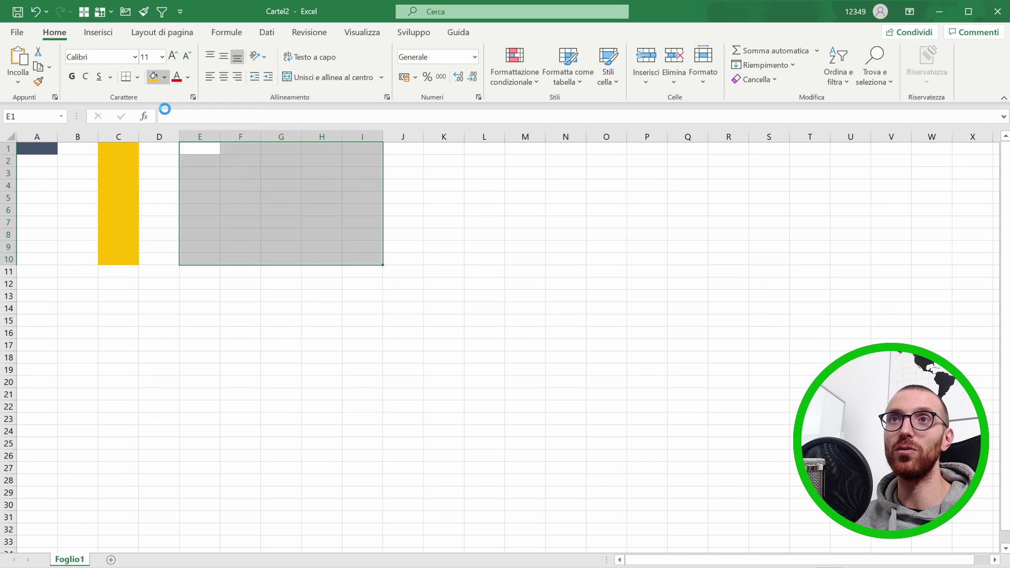
# Step: Select cell K4 to end the recorded actions and return to the Sviluppo tools
pyautogui.click(444, 185)
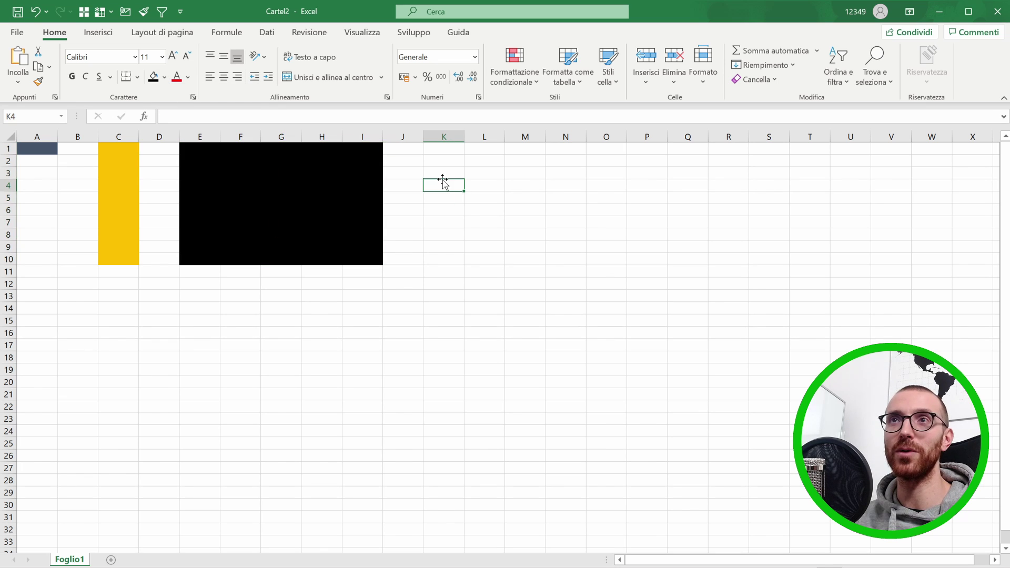
pyautogui.click(412, 33)
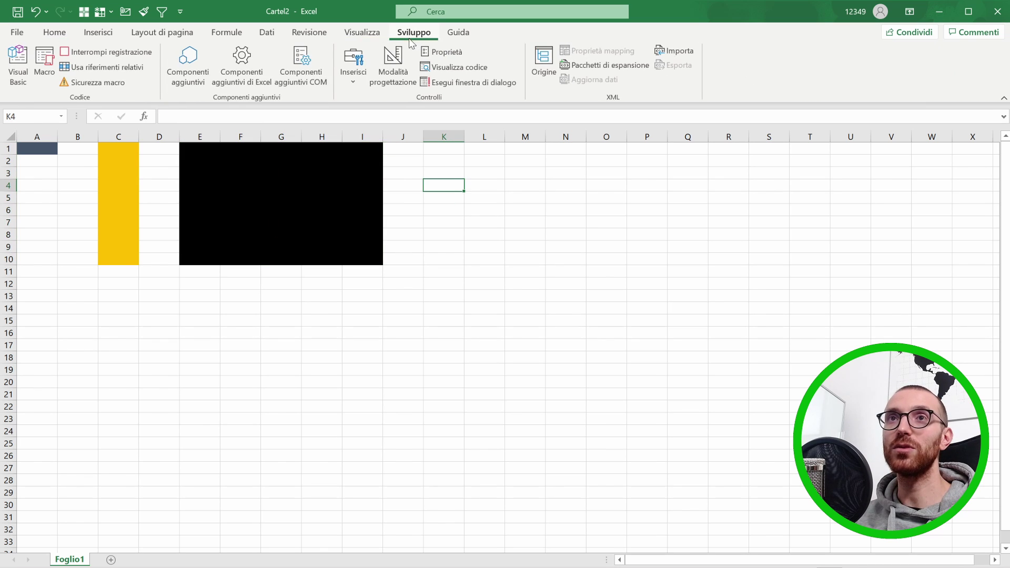
pyautogui.click(96, 59)
# Step: Stop recording and open Modulo1 in the VBA editor to view Macro3's code
pyautogui.click(96, 59)
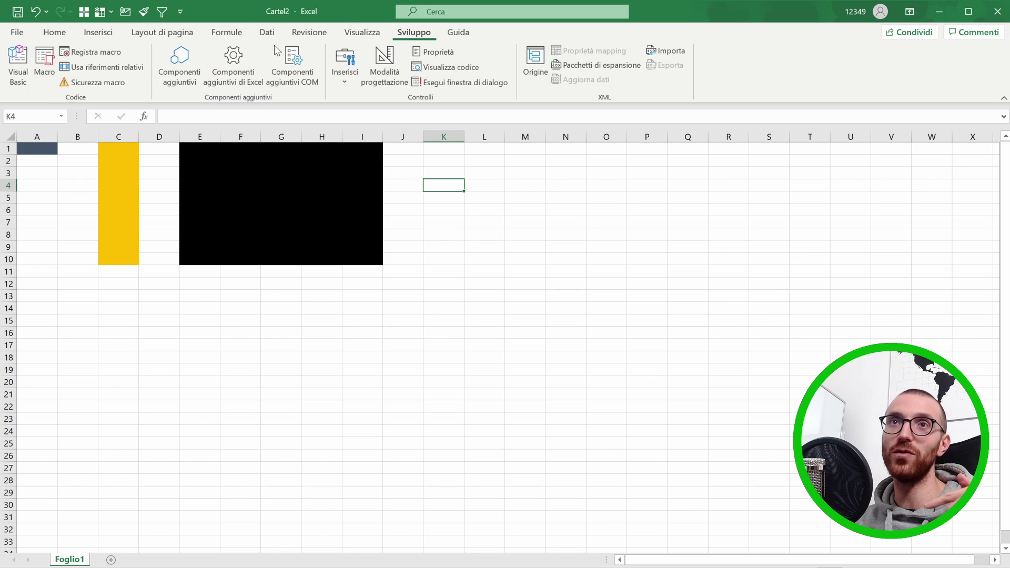
pyautogui.click(18, 66)
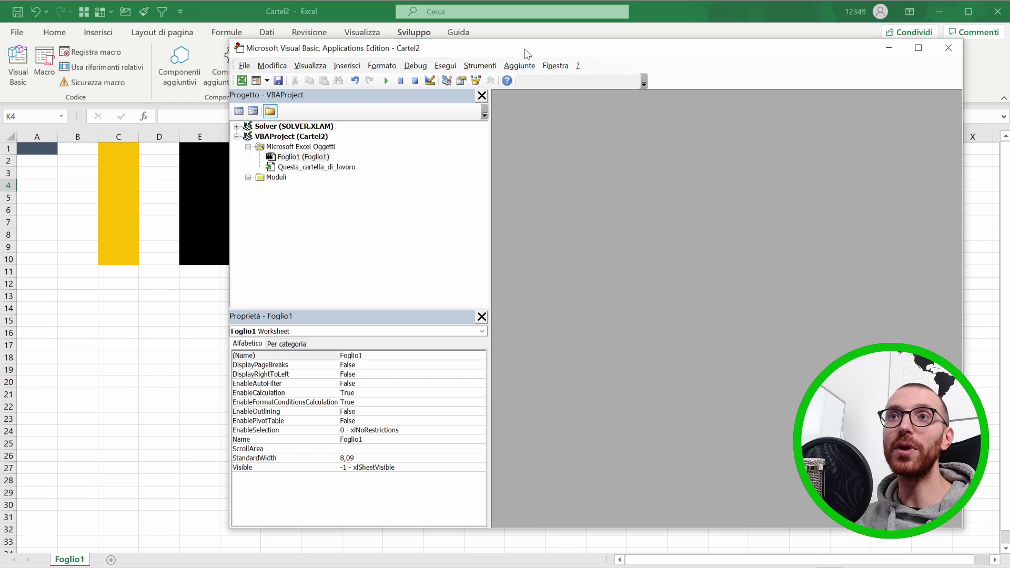
pyautogui.moveTo(527, 53); pyautogui.dragTo(519, 42)
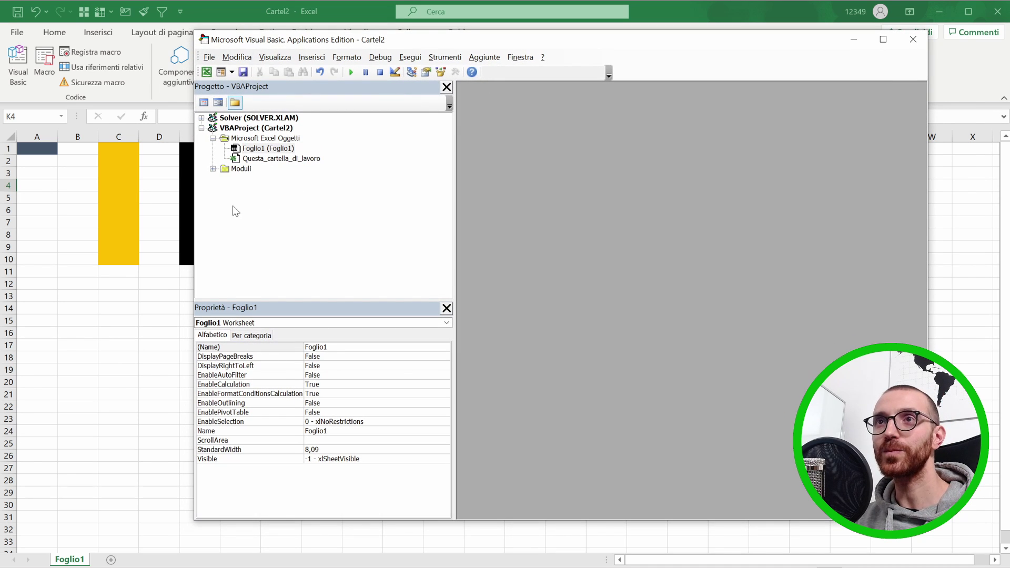
pyautogui.click(212, 169)
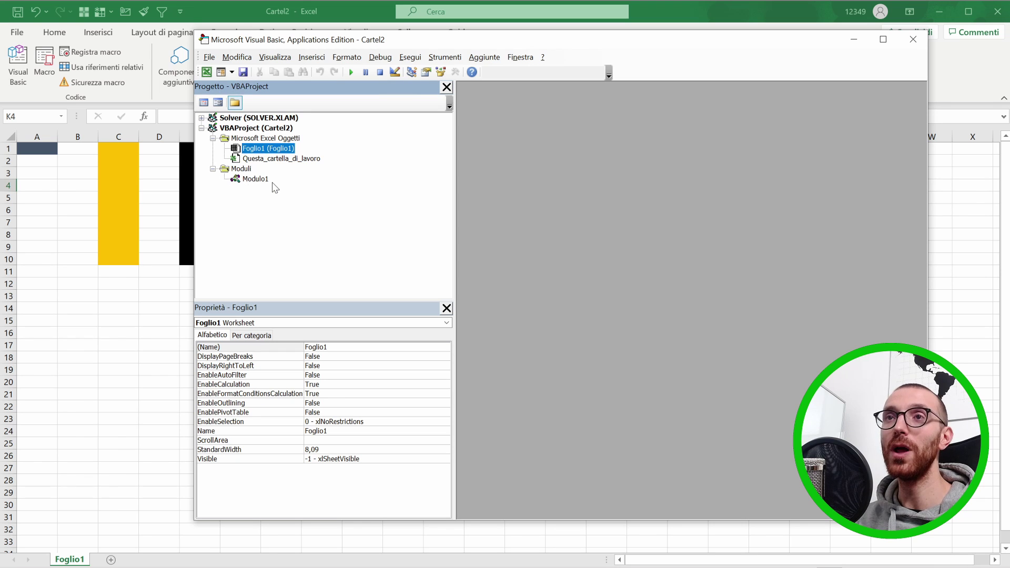
pyautogui.doubleClick(252, 180)
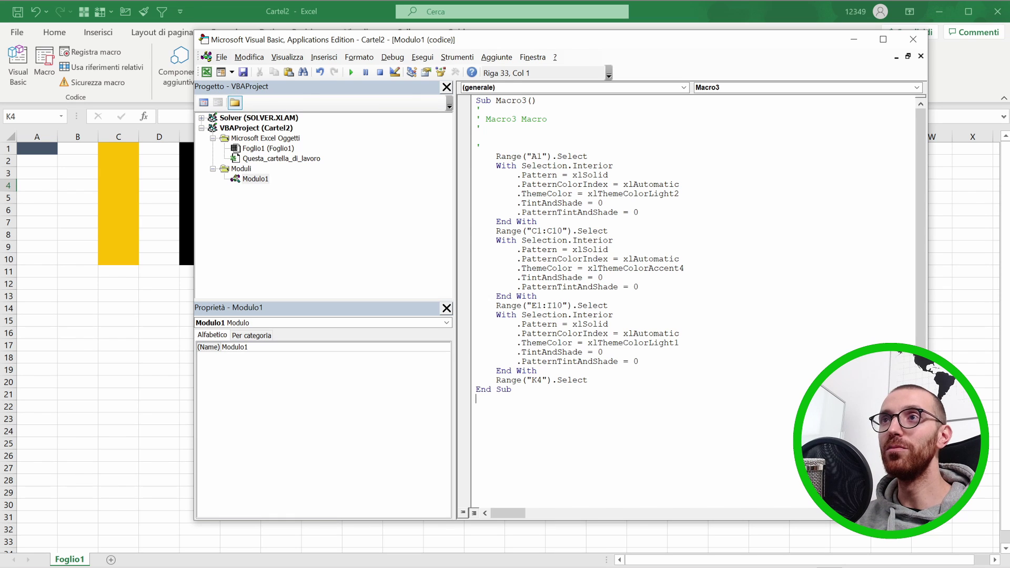
pyautogui.moveTo(587, 156)
pyautogui.mouseDown()
pyautogui.moveTo(511, 166)
pyautogui.moveTo(486, 156)
pyautogui.mouseUp()
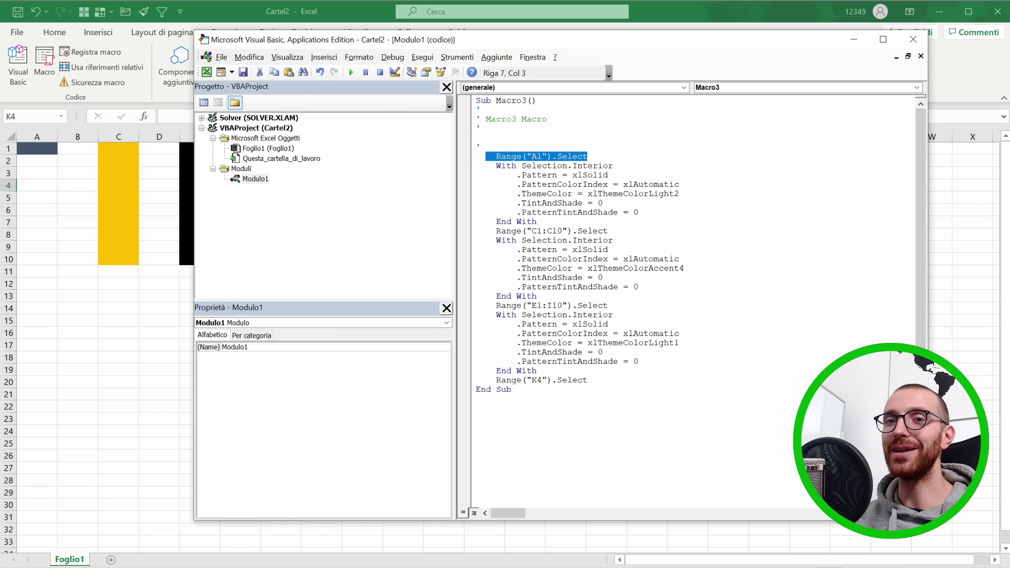
pyautogui.click(587, 156)
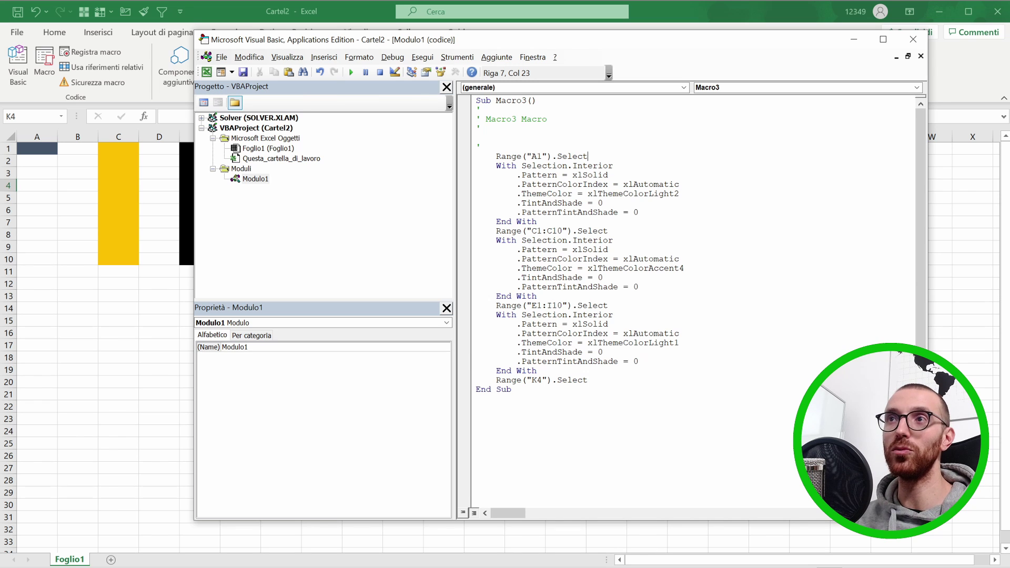
pyautogui.moveTo(615, 166); pyautogui.dragTo(612, 212)
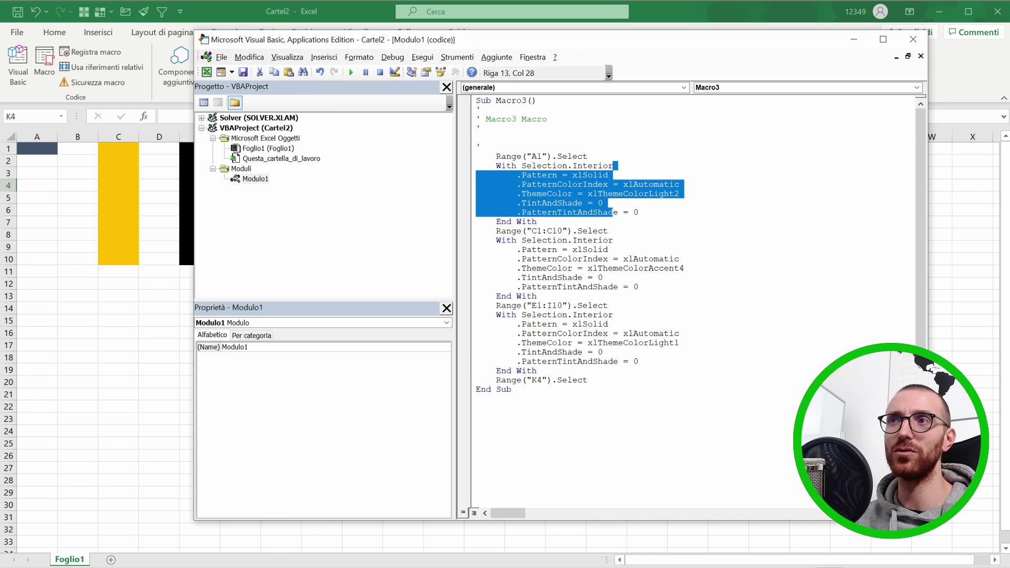
pyautogui.click(589, 166)
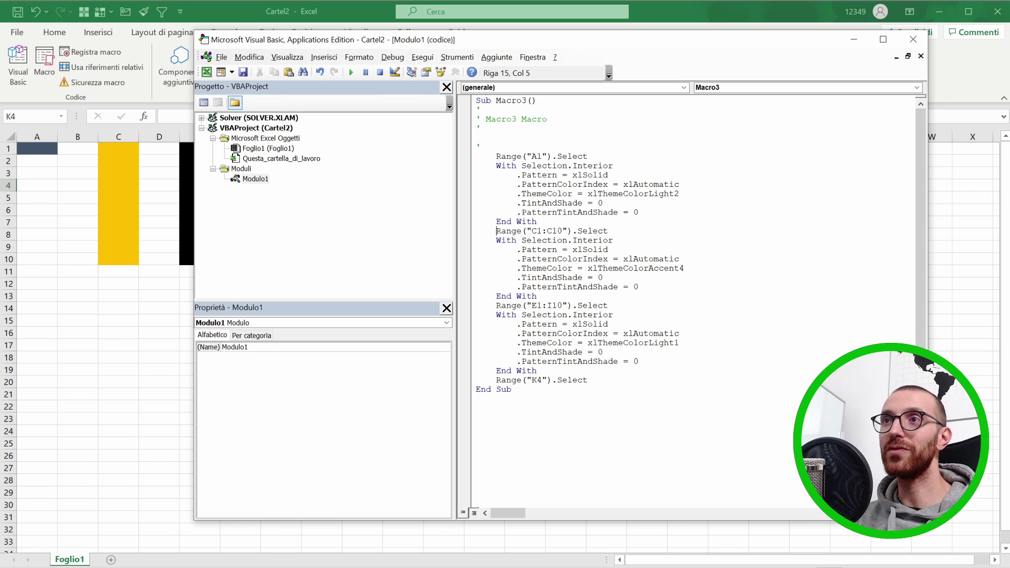
pyautogui.moveTo(496, 231); pyautogui.dragTo(608, 231)
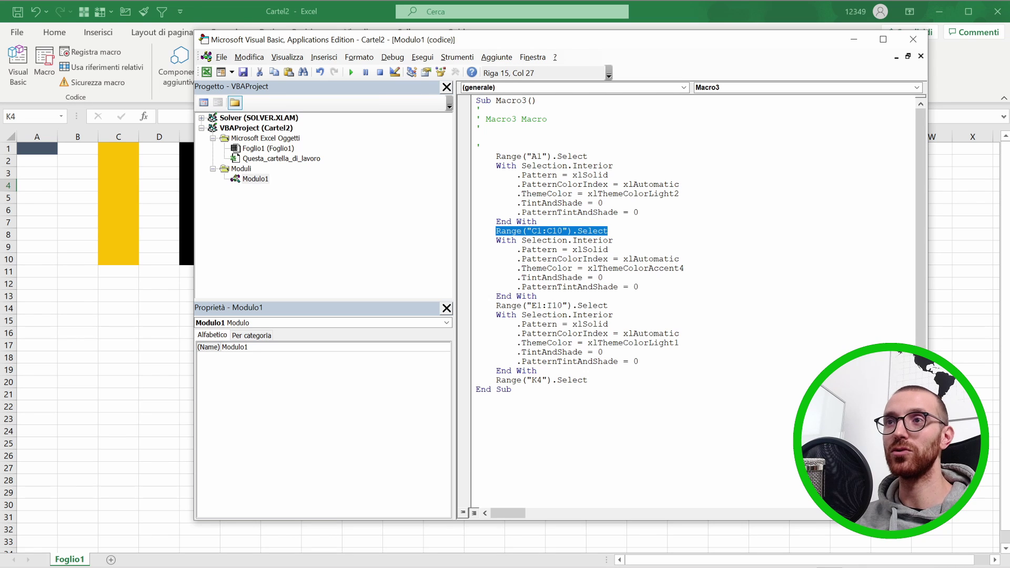
pyautogui.moveTo(496, 305); pyautogui.dragTo(608, 305)
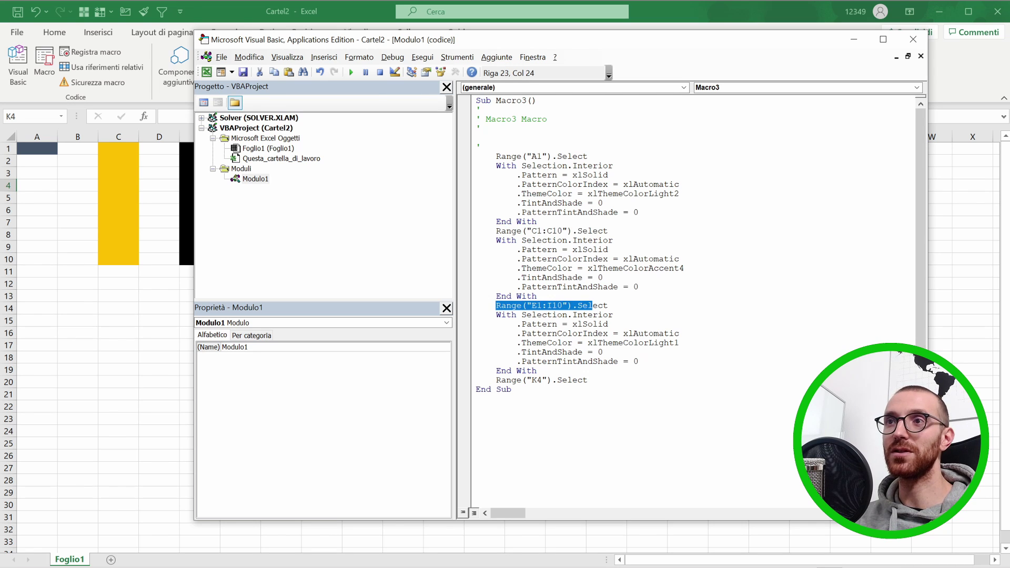
pyautogui.click(608, 306)
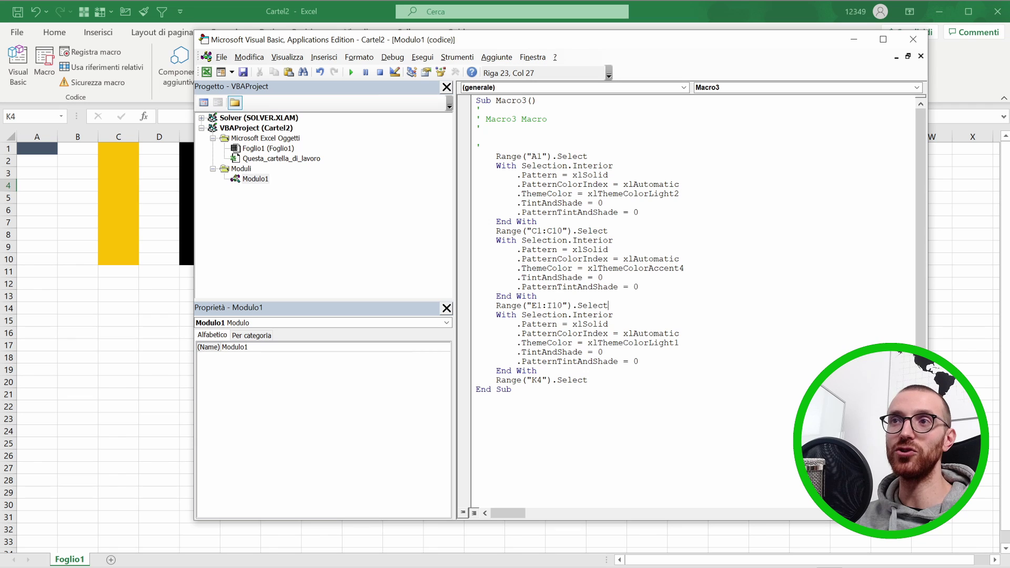
# Step: Delete the fill formatting blocks under the A1, C1:C10 and E1:I10 selections
pyautogui.moveTo(537, 221); pyautogui.dragTo(468, 167)
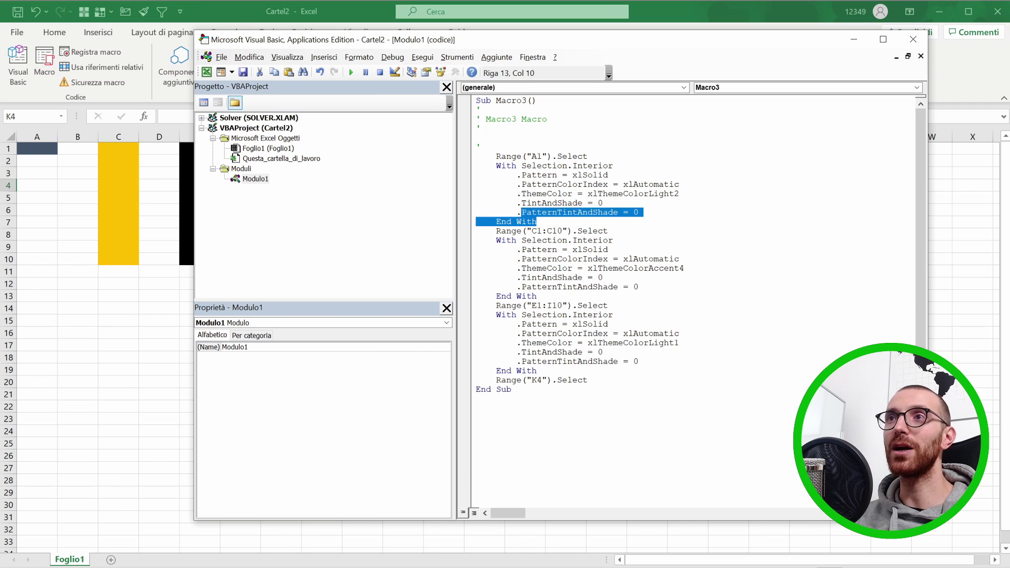
pyautogui.press('Delete')
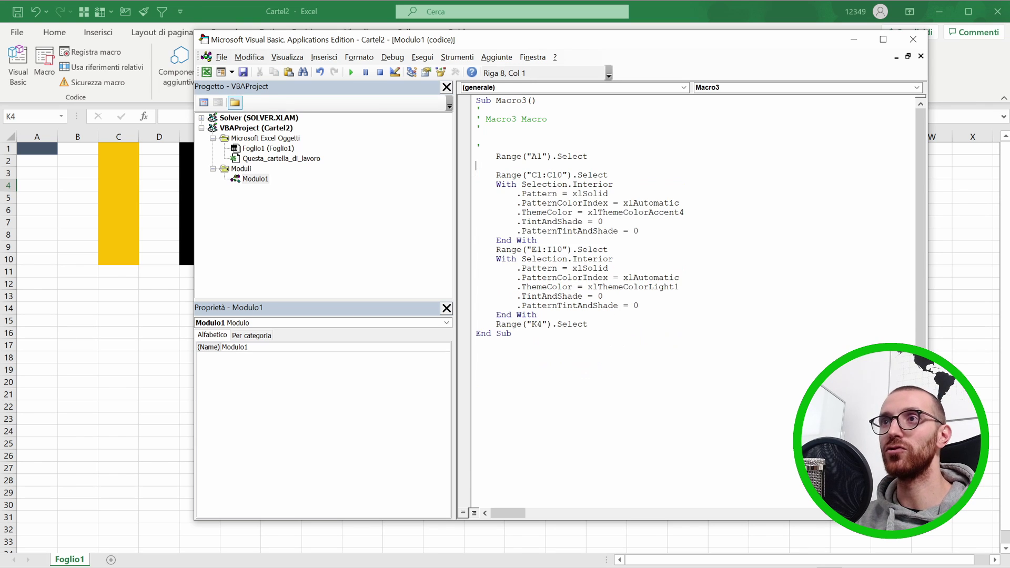
pyautogui.moveTo(537, 240); pyautogui.dragTo(476, 184)
pyautogui.press('Delete')
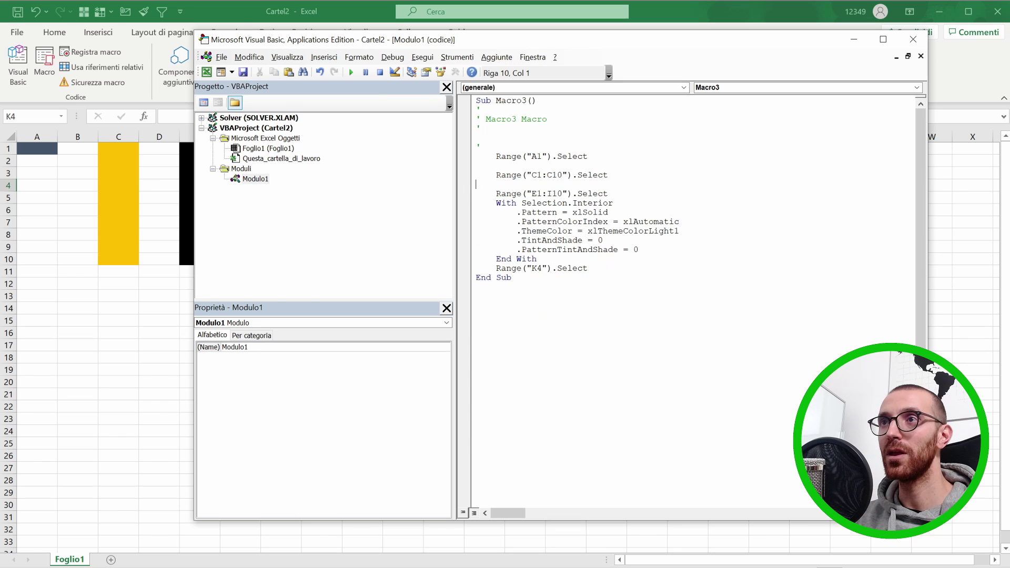
pyautogui.moveTo(537, 259)
pyautogui.mouseDown()
pyautogui.moveTo(518, 221)
pyautogui.moveTo(476, 202)
pyautogui.mouseUp()
pyautogui.press('Delete')
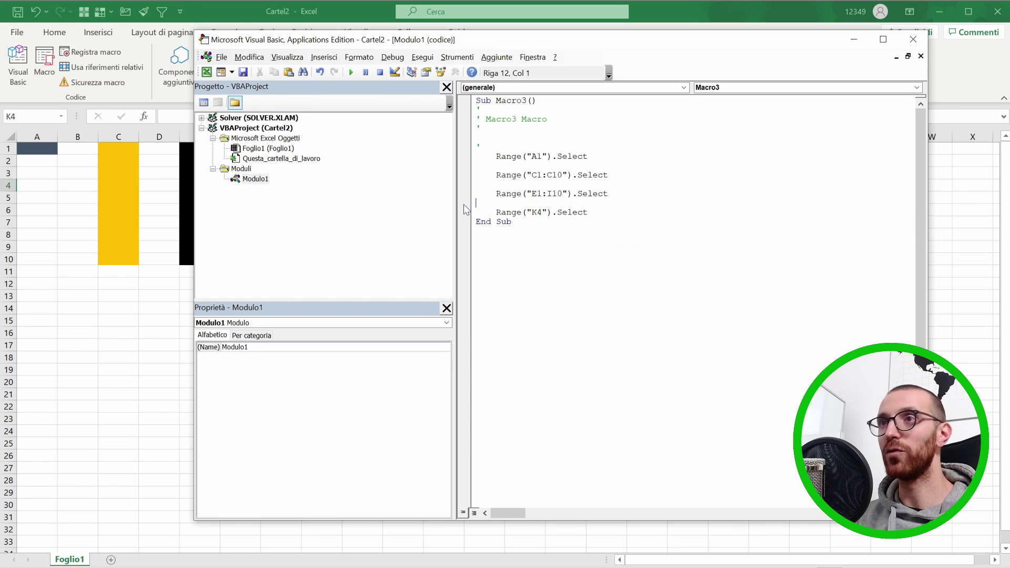
# Step: Remove the Range("K4").Select line and the leftover blank line
pyautogui.click(587, 212)
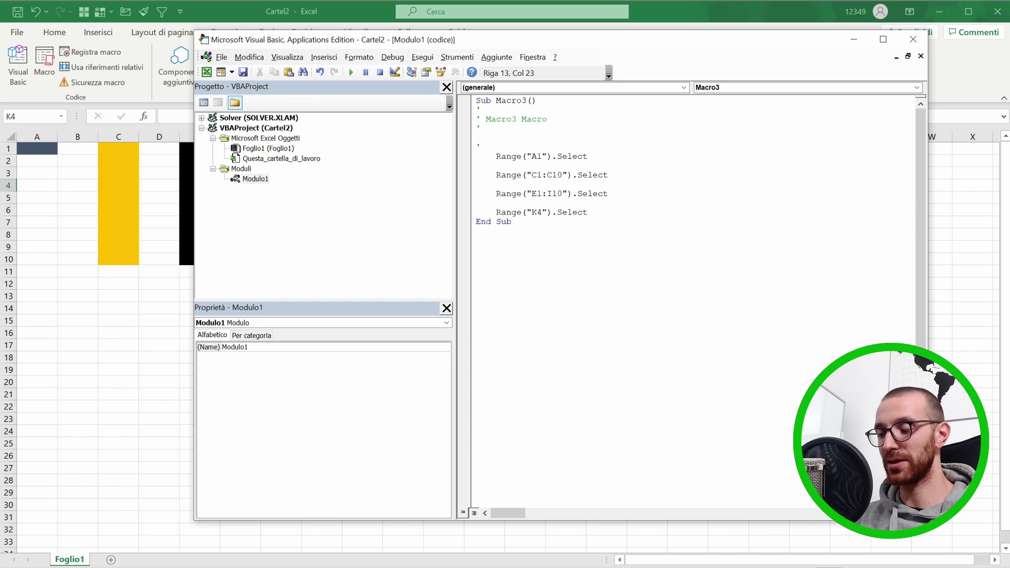
pyautogui.press('Return')
pyautogui.moveTo(588, 212); pyautogui.dragTo(476, 213)
pyautogui.press('Delete')
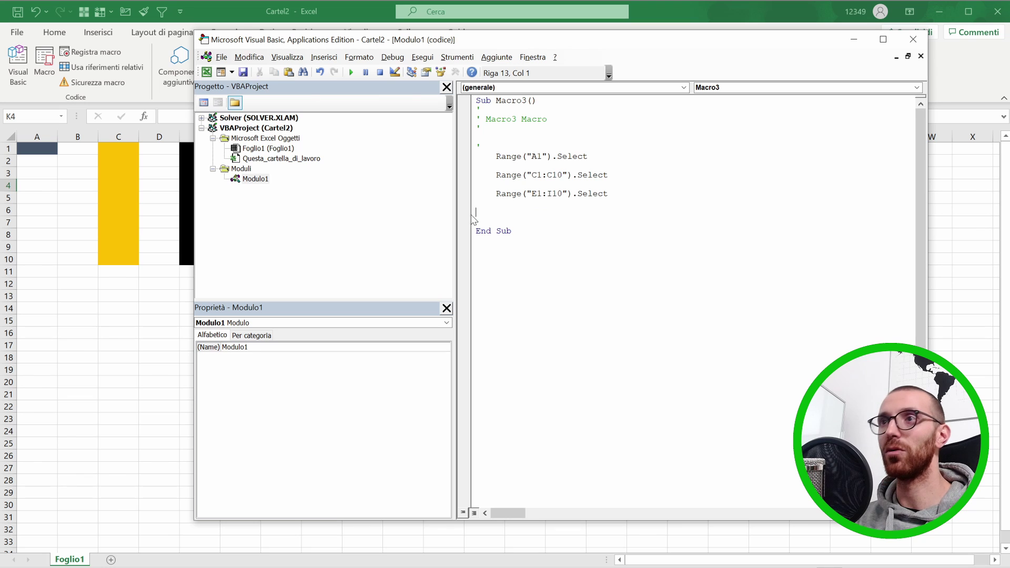
pyautogui.press('BackSpace')
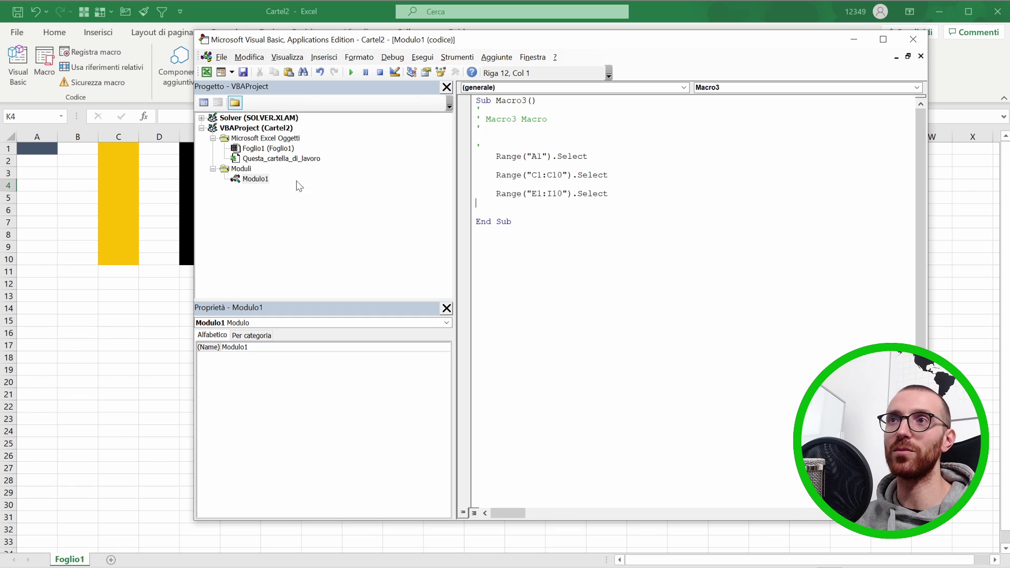
# Step: Highlight the A1 and C1:C10 addresses in Macro3, then go back to cell C13 on the worksheet
pyautogui.doubleClick(535, 156)
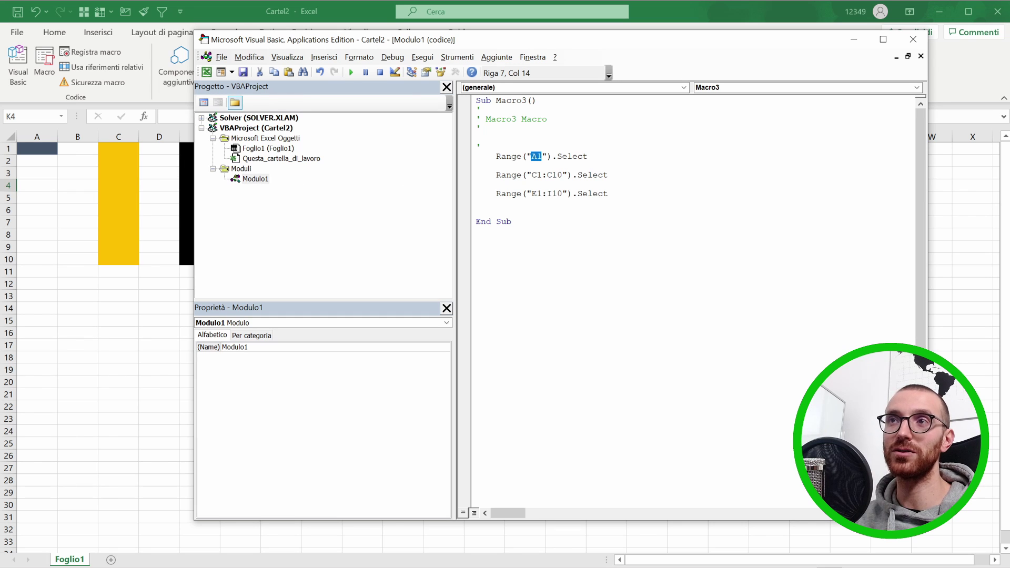
pyautogui.moveTo(532, 174); pyautogui.dragTo(562, 174)
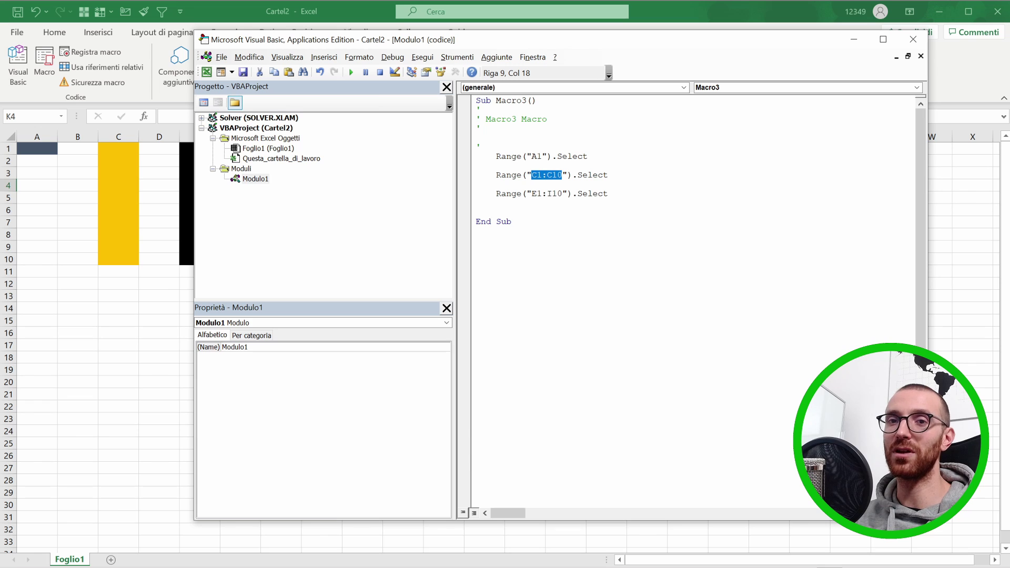
pyautogui.click(531, 175)
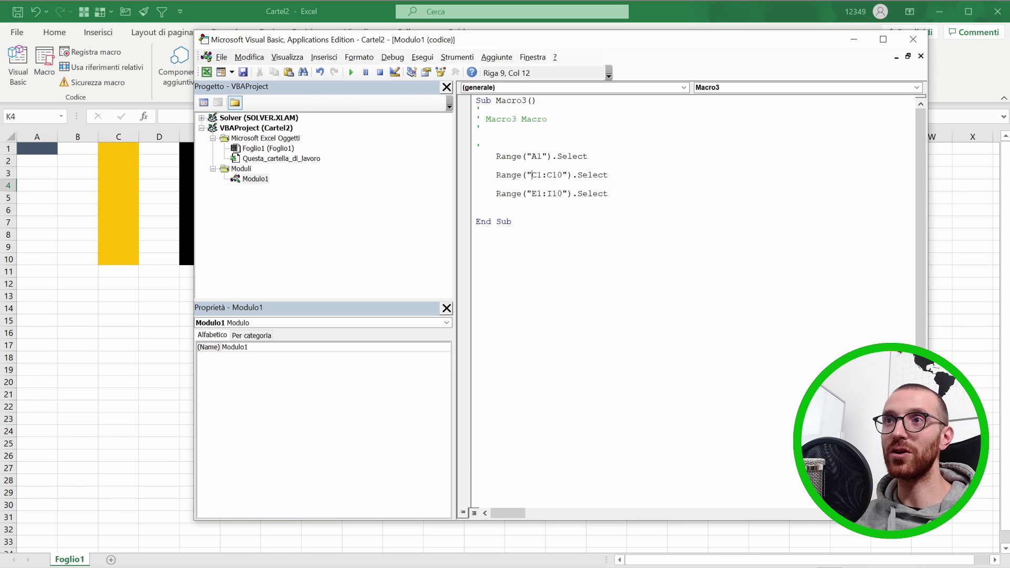
pyautogui.moveTo(527, 174); pyautogui.dragTo(531, 174)
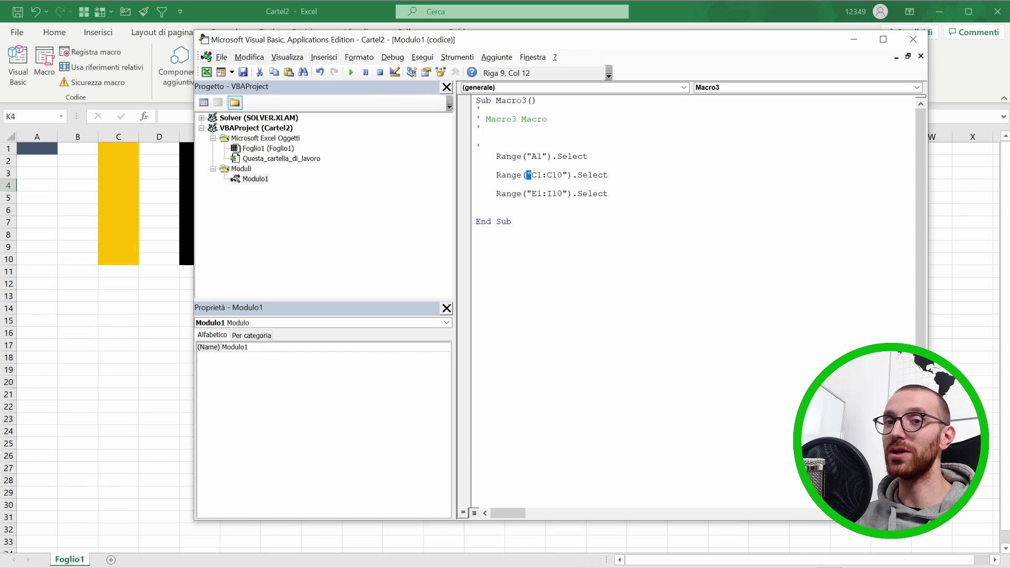
pyautogui.click(109, 296)
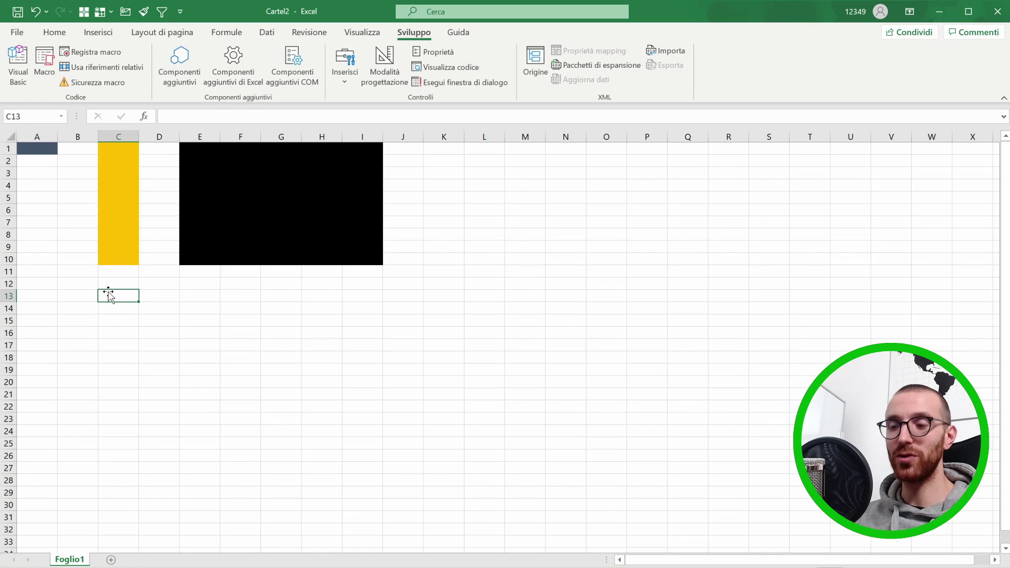
# Step: Enter =SOMMA(C1:C10) in cell C13, which returns 0
pyautogui.write('?somm')
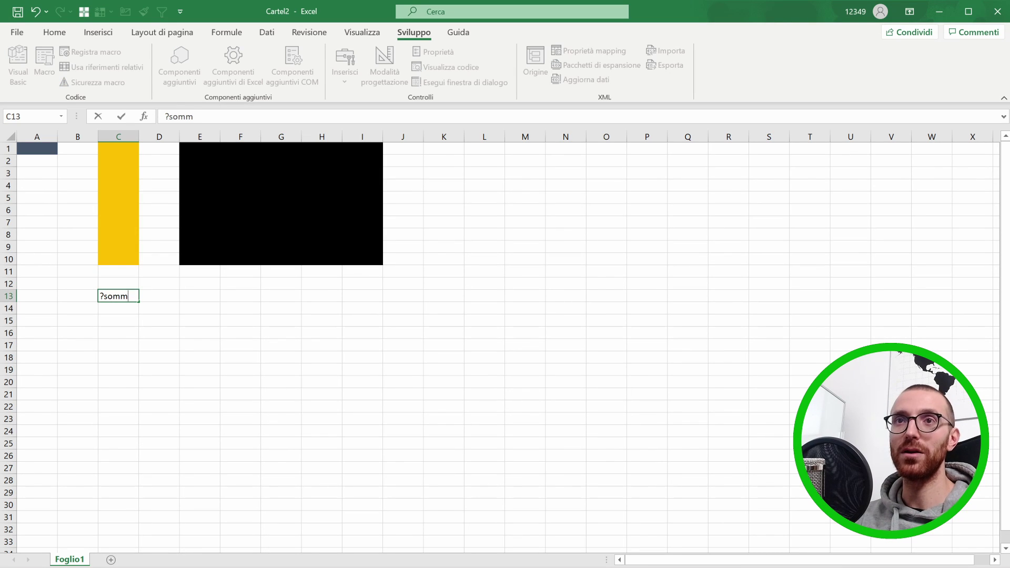
pyautogui.press('BackSpace')
pyautogui.press('BackSpace')
pyautogui.press('BackSpace')
pyautogui.press('BackSpace')
pyautogui.write('=')
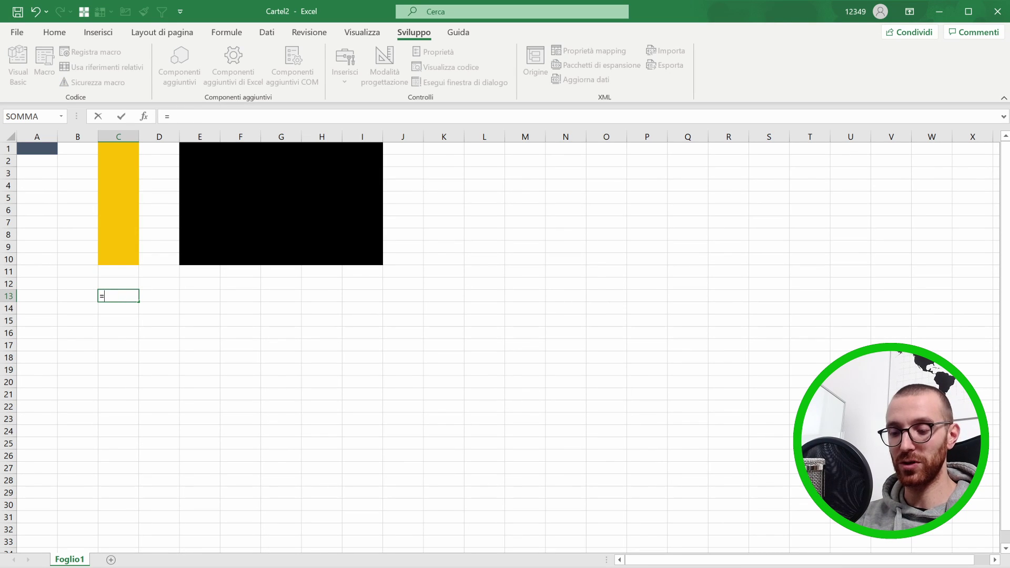
pyautogui.write('somm')
pyautogui.press('Tab')
pyautogui.moveTo(119, 259); pyautogui.dragTo(118, 149)
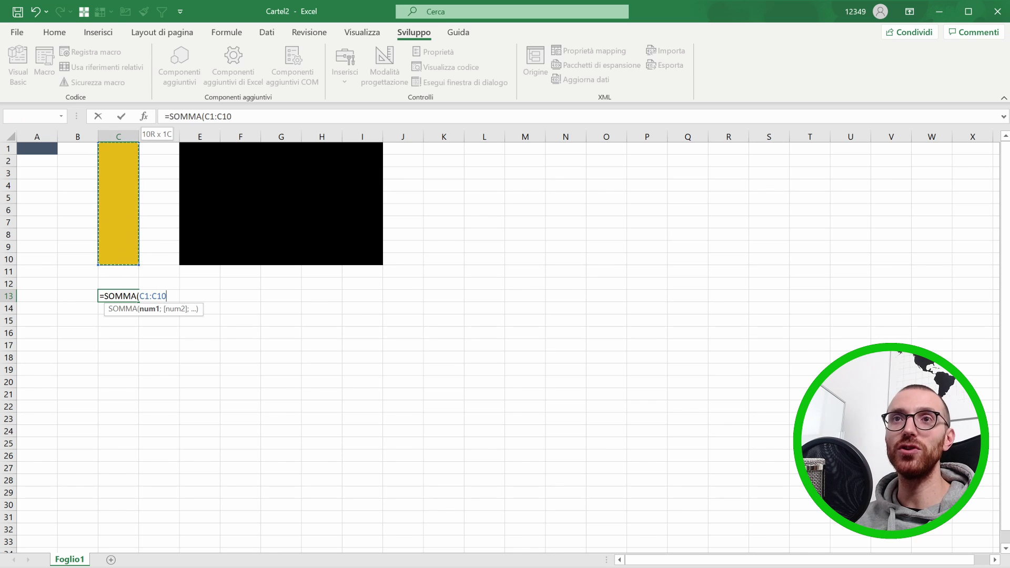
pyautogui.press('Return')
# Step: Reopen the VBA editor with Alt+F11 and put the cursor after Range("A1").Select
pyautogui.hotkey('alt', 'F11')
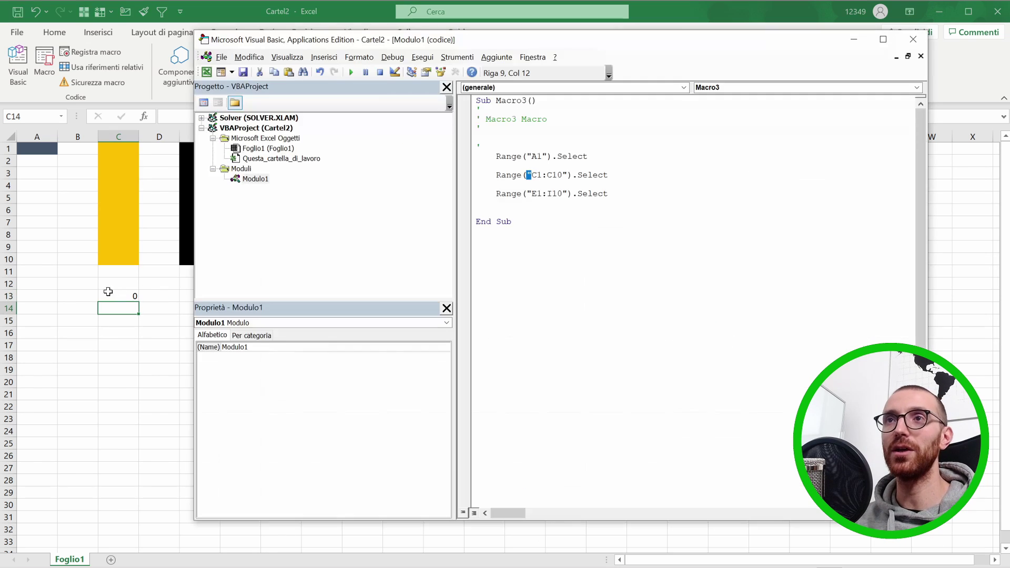
pyautogui.hotkey('shift', 'Home')
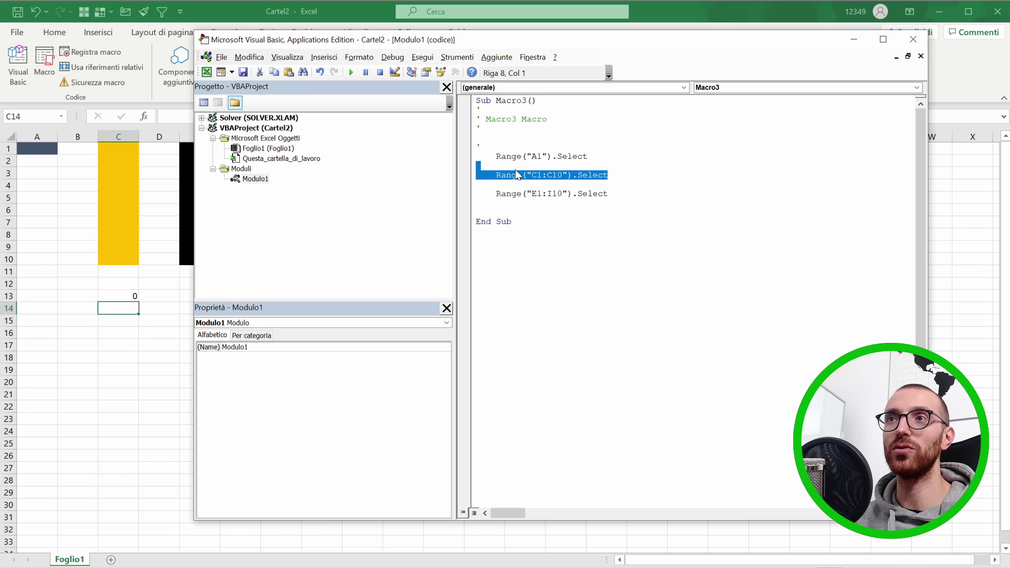
pyautogui.press('Down')
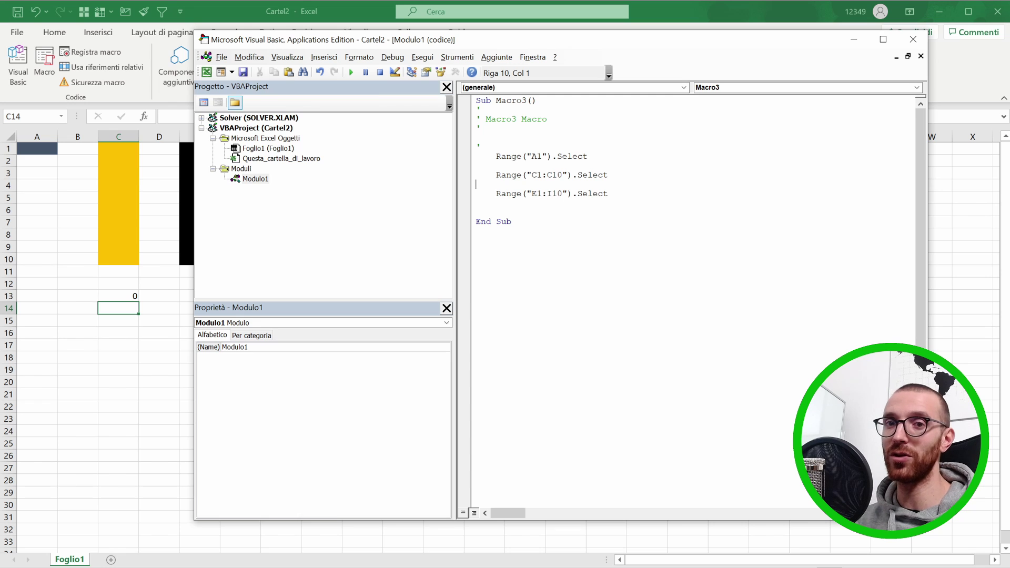
pyautogui.click(476, 165)
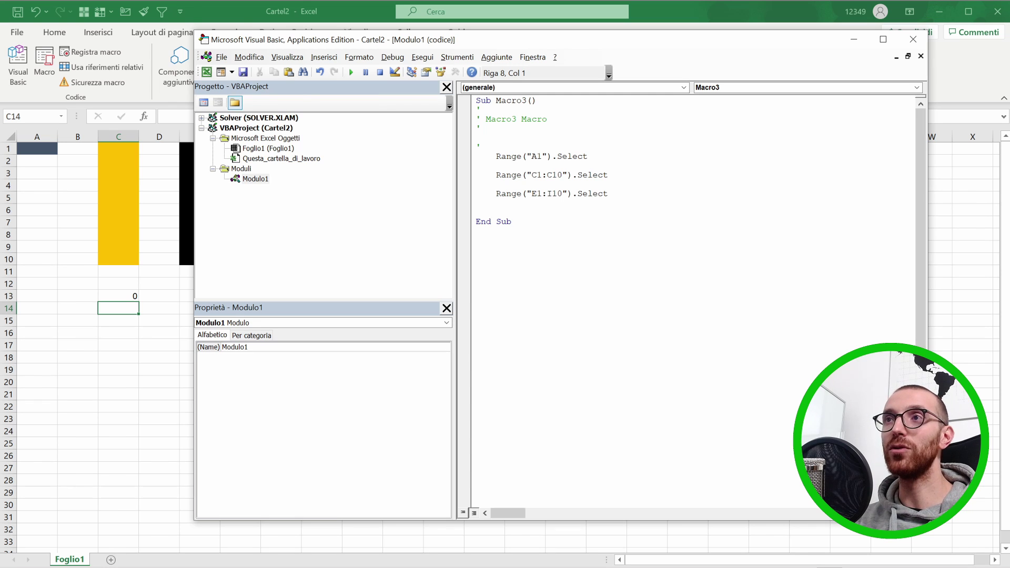
pyautogui.click(588, 157)
pyautogui.press('Return')
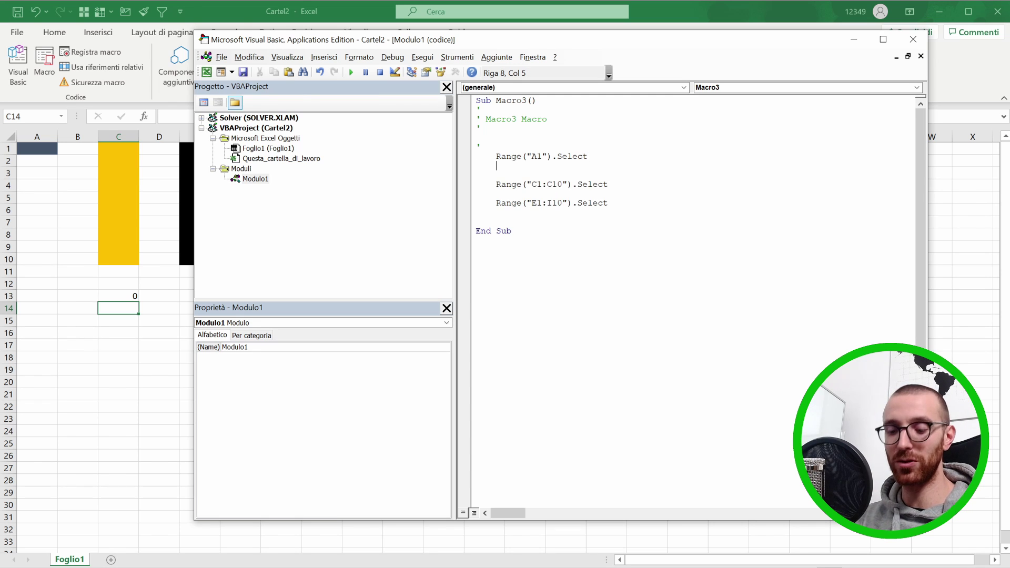
pyautogui.write('cells')
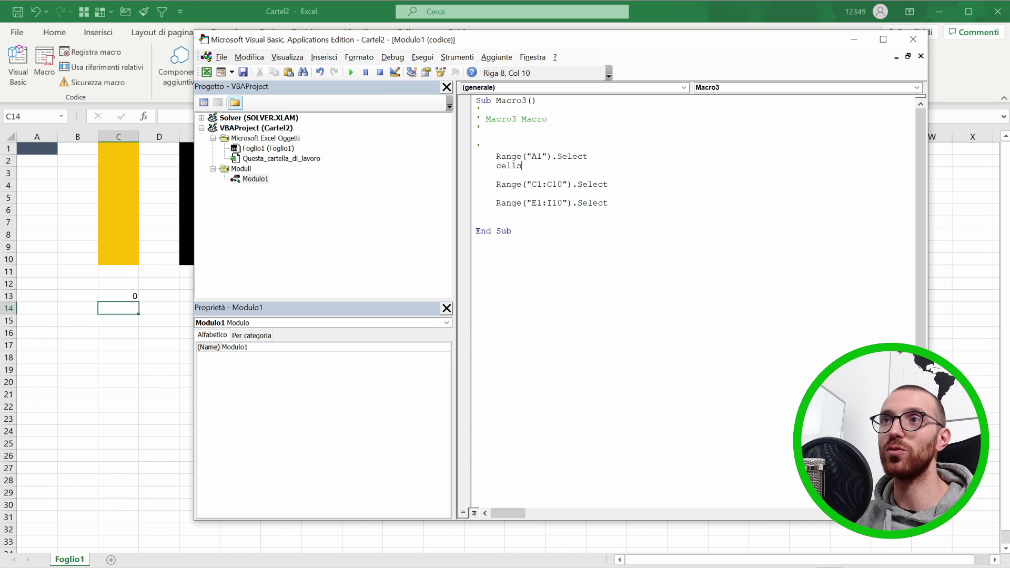
pyautogui.write('(')
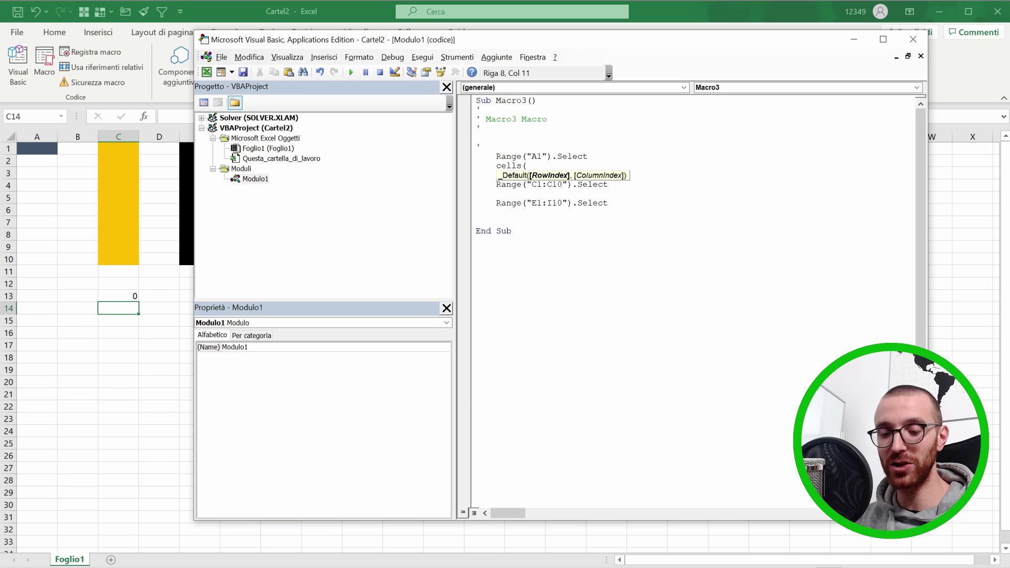
pyautogui.write('1,1')
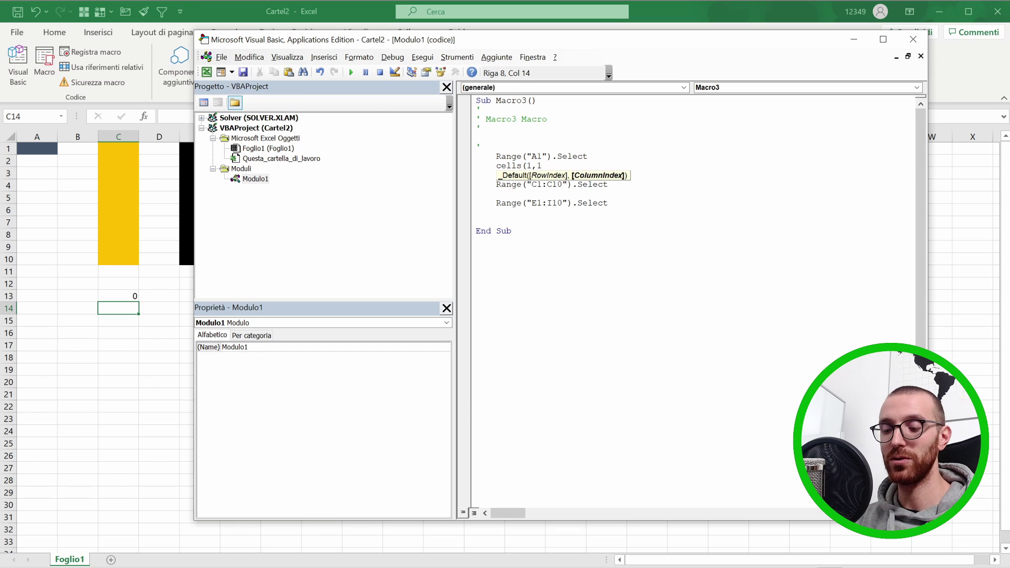
pyautogui.write(').sel')
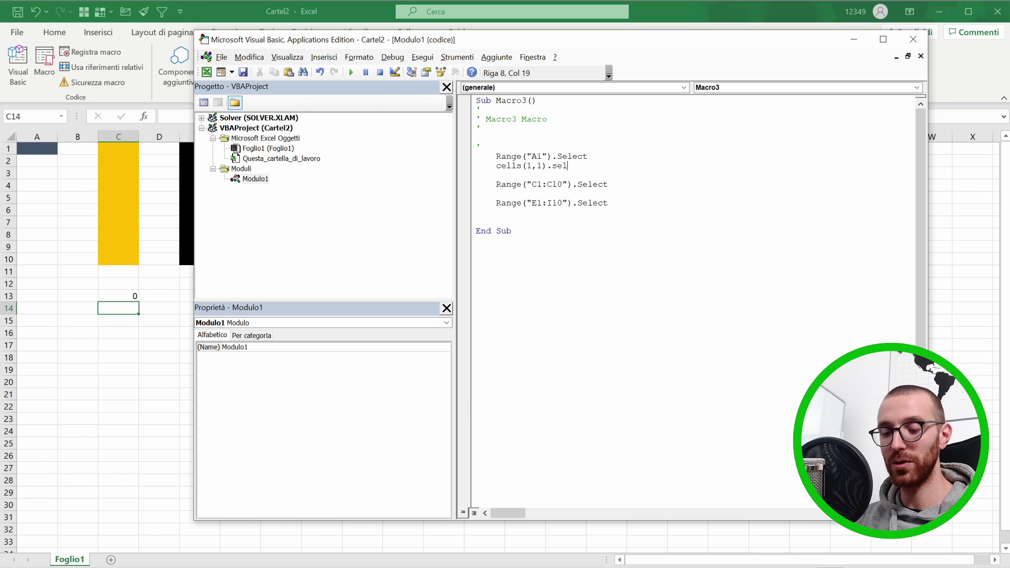
pyautogui.write('ect')
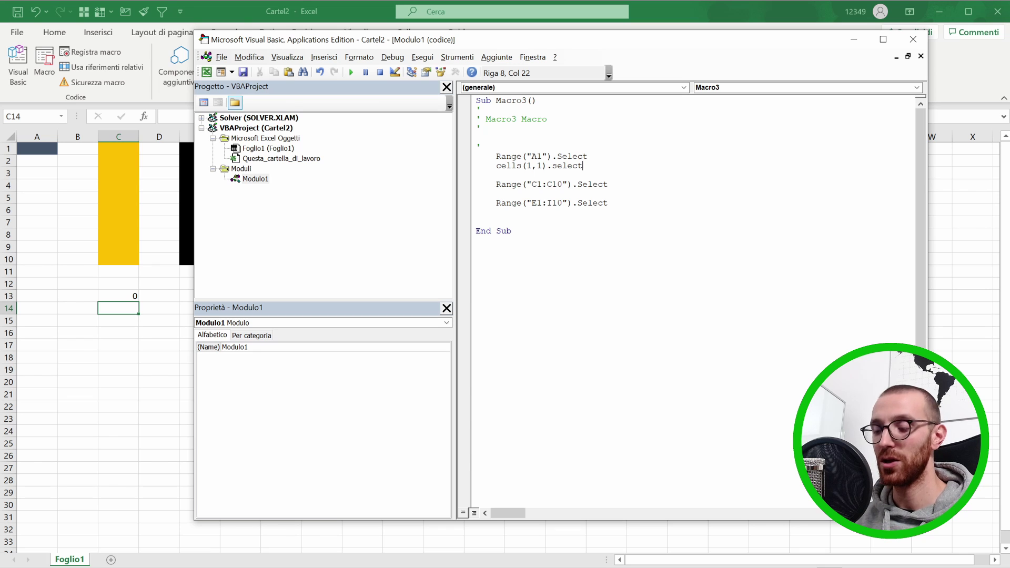
pyautogui.press('Return')
pyautogui.press('Up')
pyautogui.press('End')
pyautogui.hotkey('shift', 'Home')
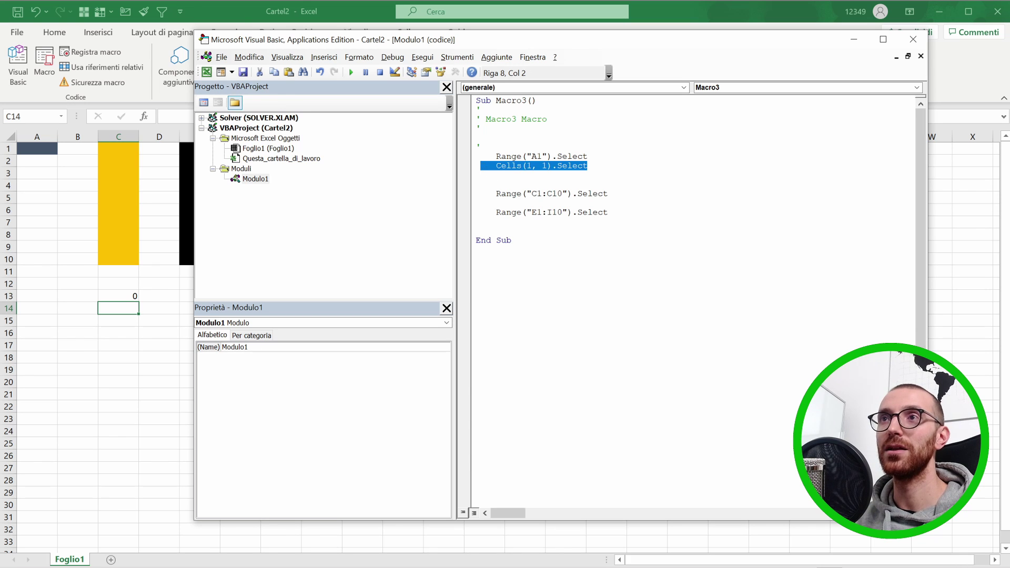
pyautogui.press('Up')
pyautogui.press('End')
pyautogui.hotkey('shift', 'Home')
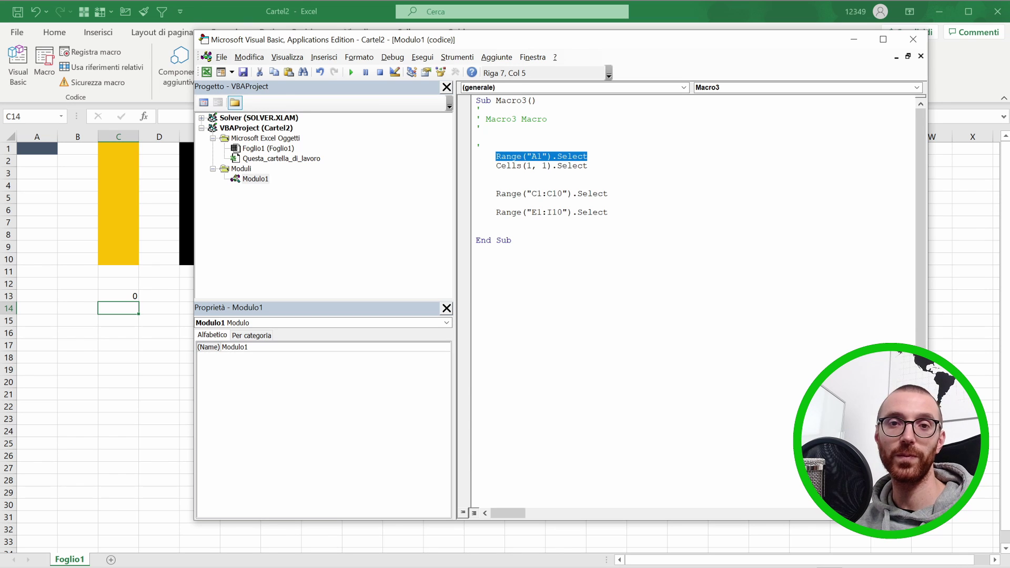
pyautogui.press('Down')
pyautogui.hotkey('ctrl', 'Right')
pyautogui.hotkey('ctrl', 'Right')
pyautogui.hotkey('shift', 'Right')
pyautogui.press('Right')
pyautogui.press('Right')
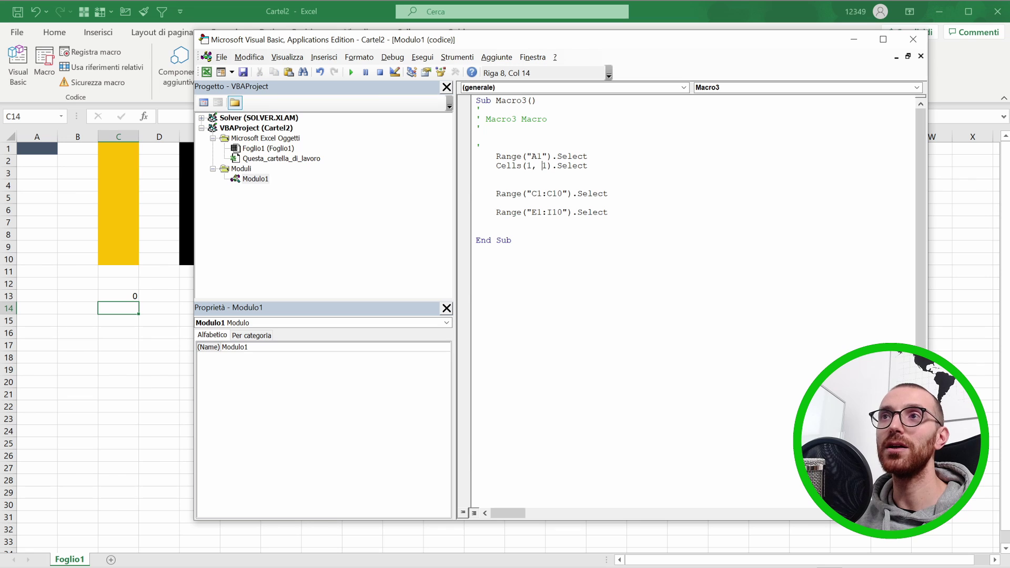
pyautogui.press('Right')
pyautogui.hotkey('shift', 'Right')
pyautogui.press('End')
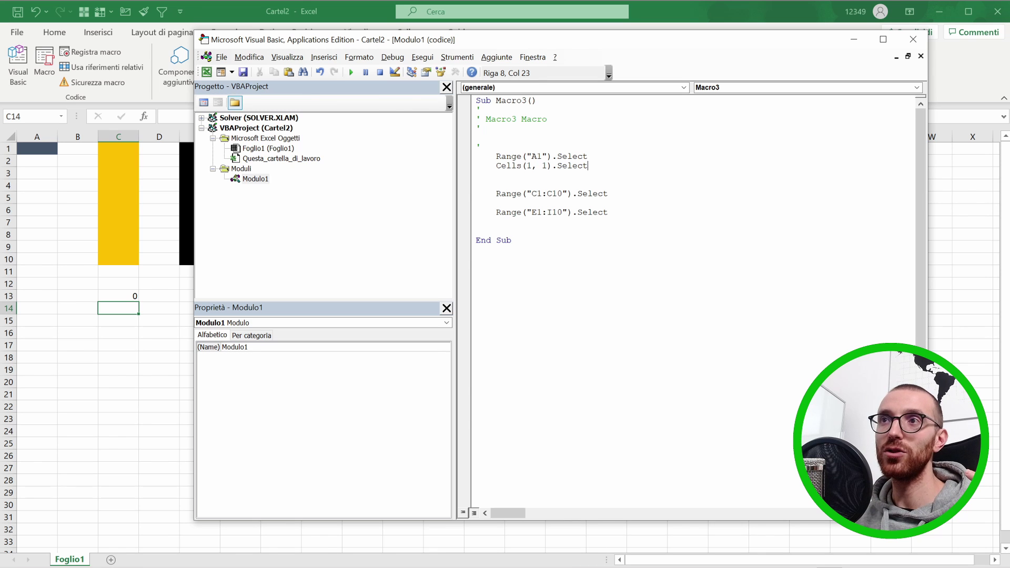
# Step: Add Range(Cells(1, 3), Cells(10, 3)).Select on a new line below Range("C1:C10").Select
pyautogui.press('Down')
pyautogui.press('Down')
pyautogui.press('Down')
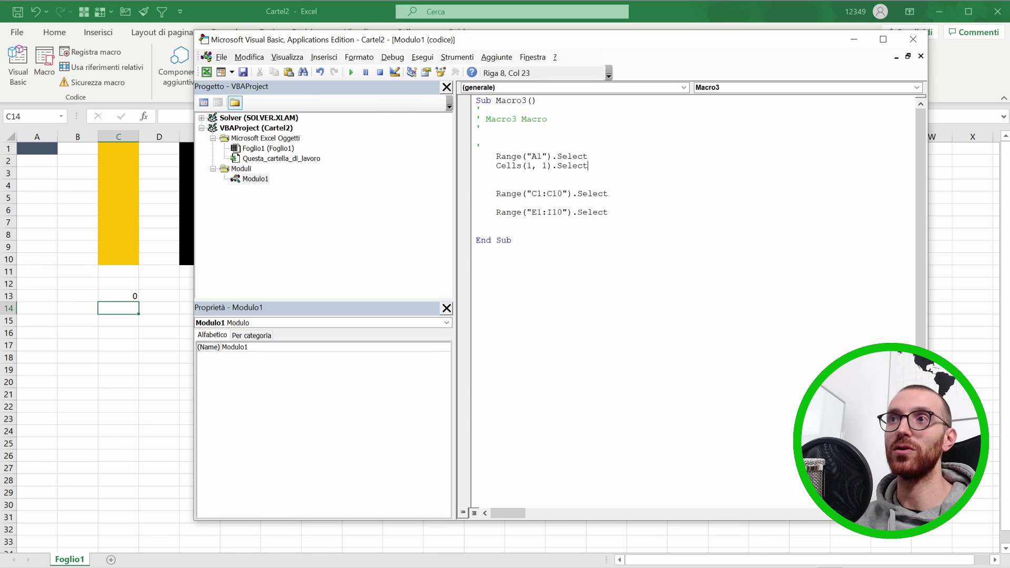
pyautogui.press('End')
pyautogui.press('Return')
pyautogui.write('Rang')
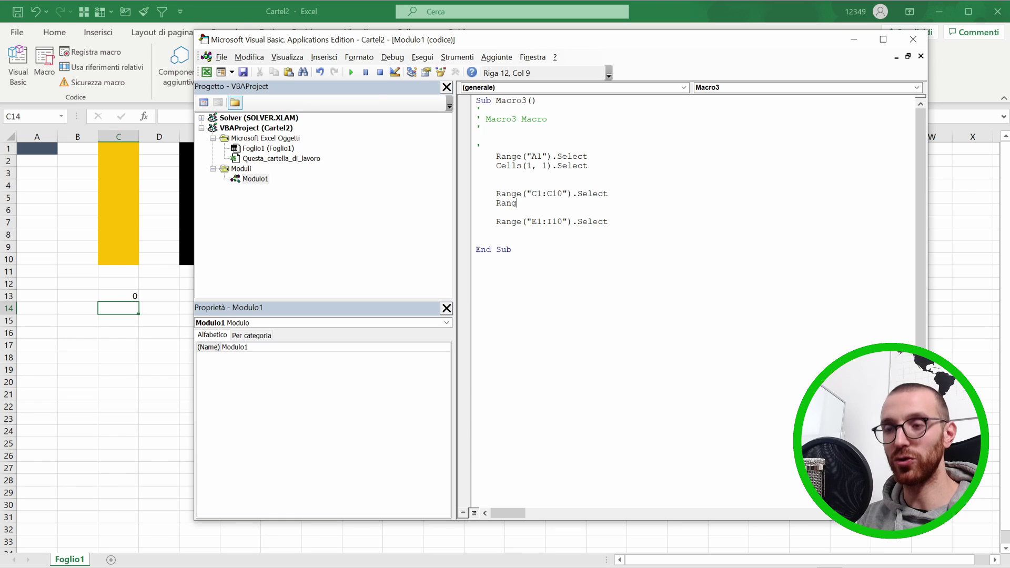
pyautogui.write('e')
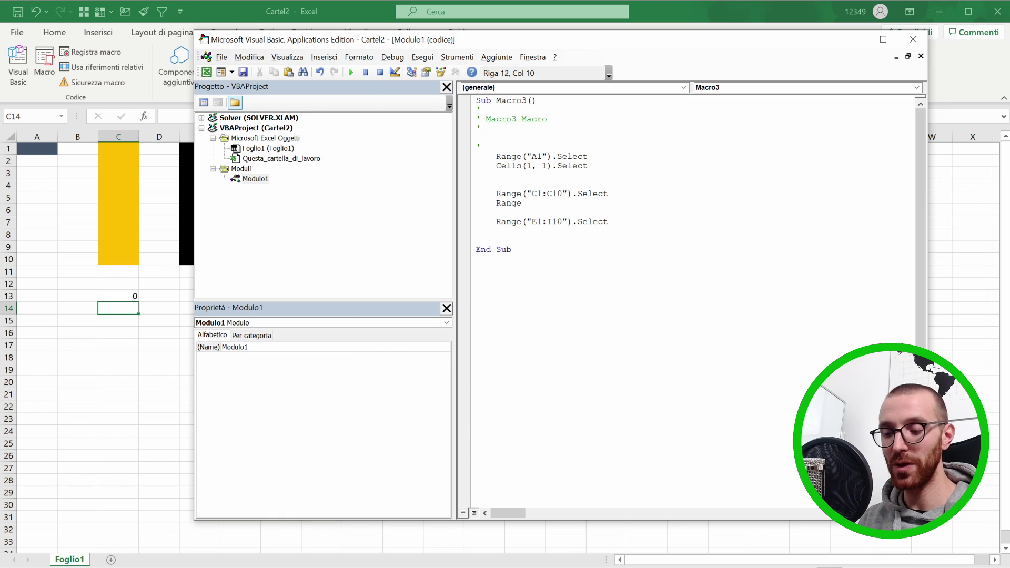
pyautogui.write('(')
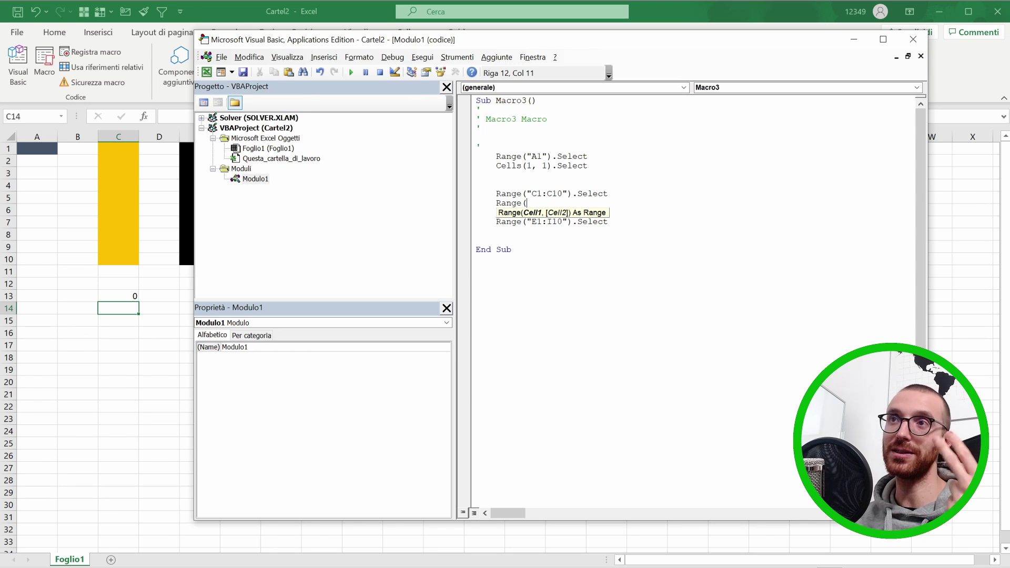
pyautogui.write('cells')
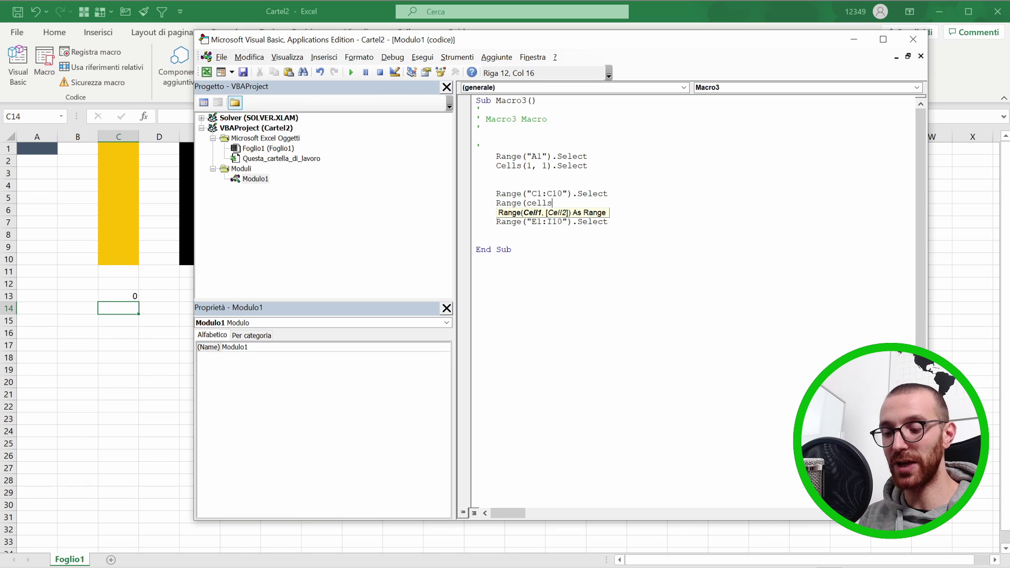
pyautogui.write('(')
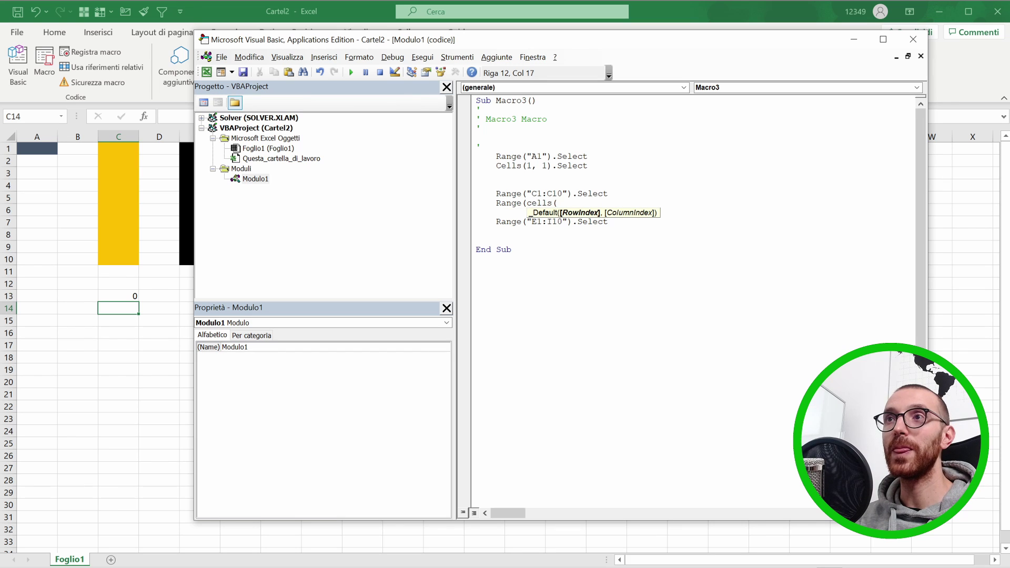
pyautogui.write('1,')
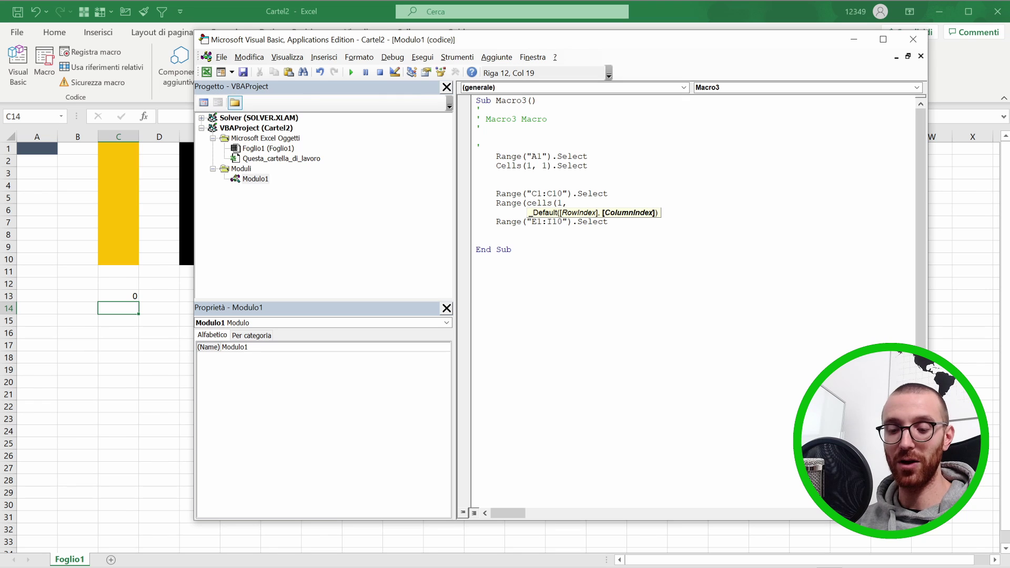
pyautogui.write('3)')
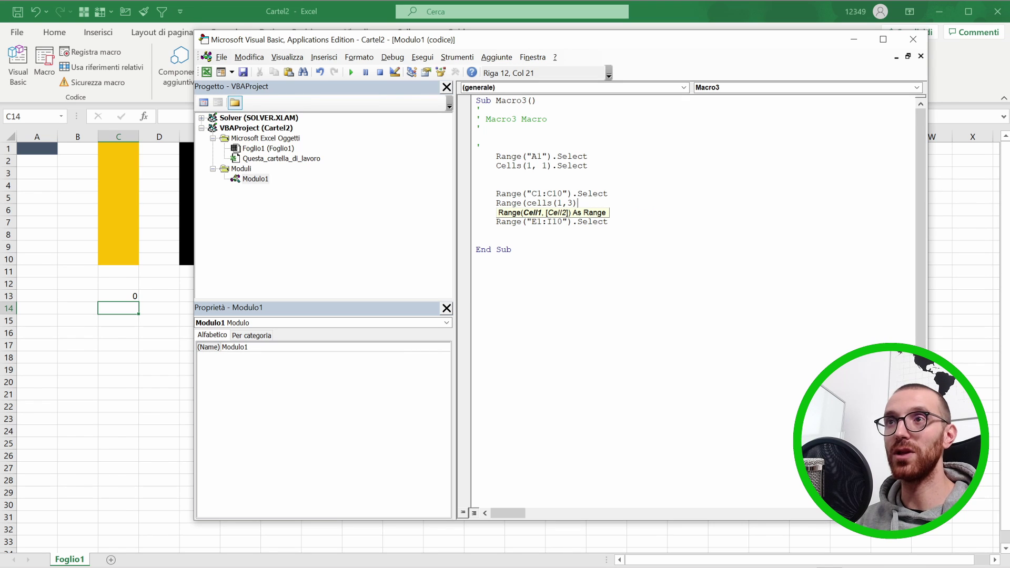
pyautogui.write(',c')
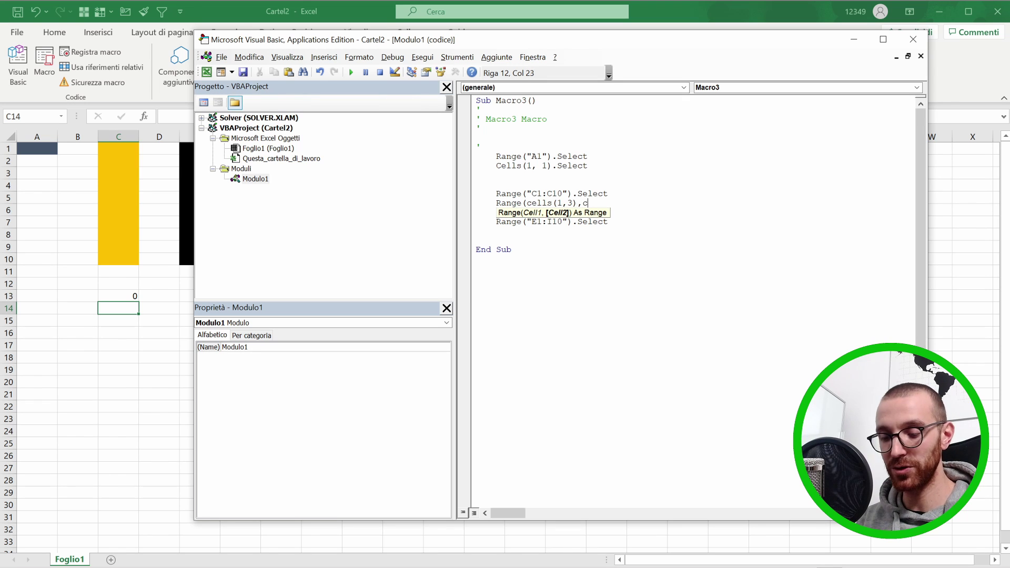
pyautogui.write('ells(')
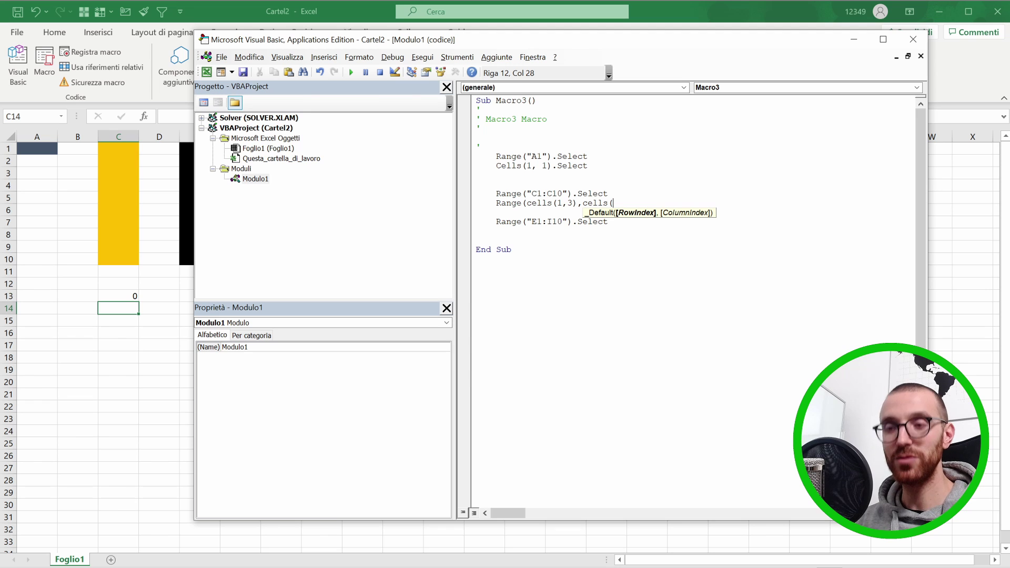
pyautogui.write('10,')
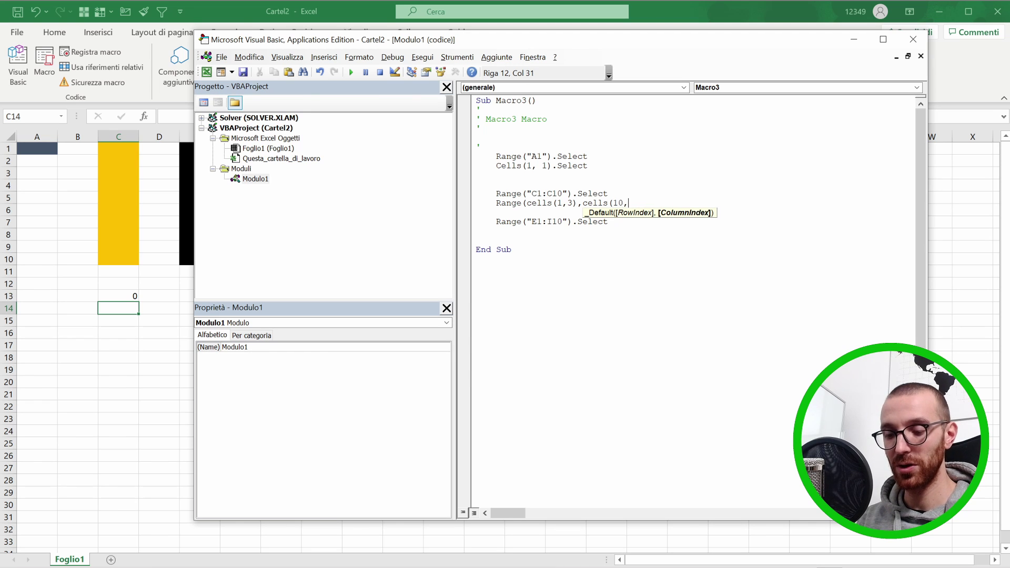
pyautogui.write('3)')
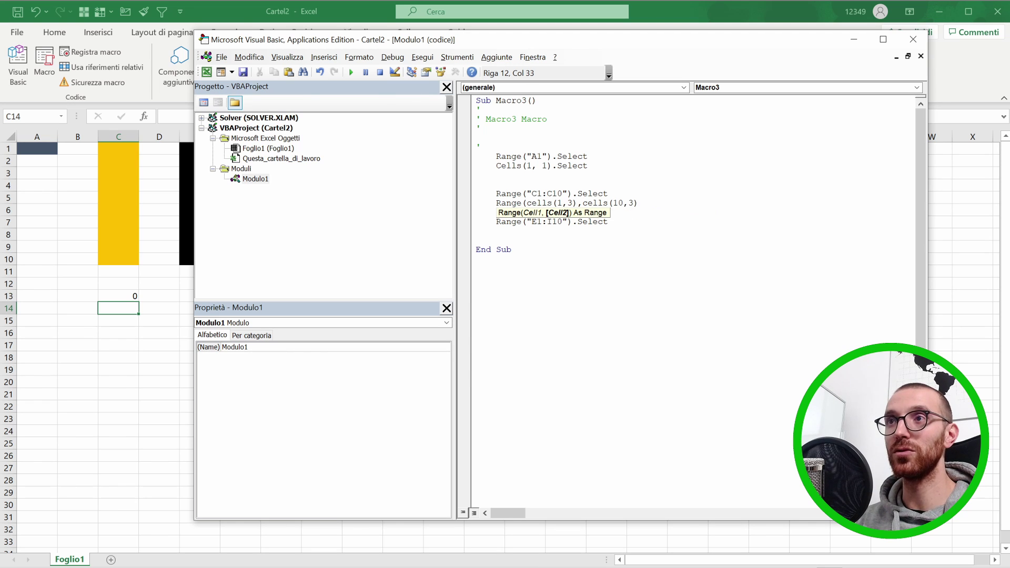
pyautogui.write(').')
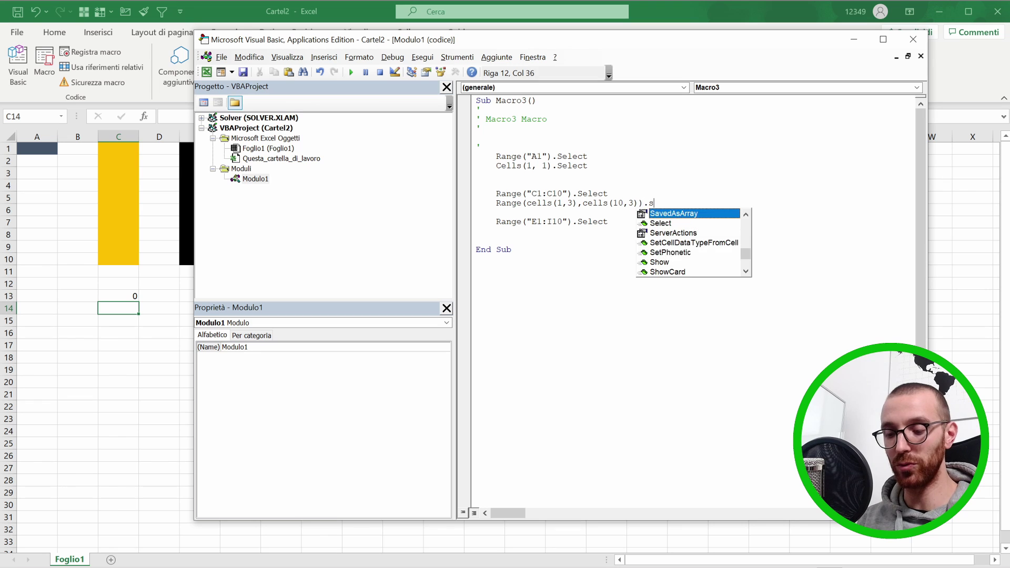
pyautogui.write('select')
pyautogui.press('Return')
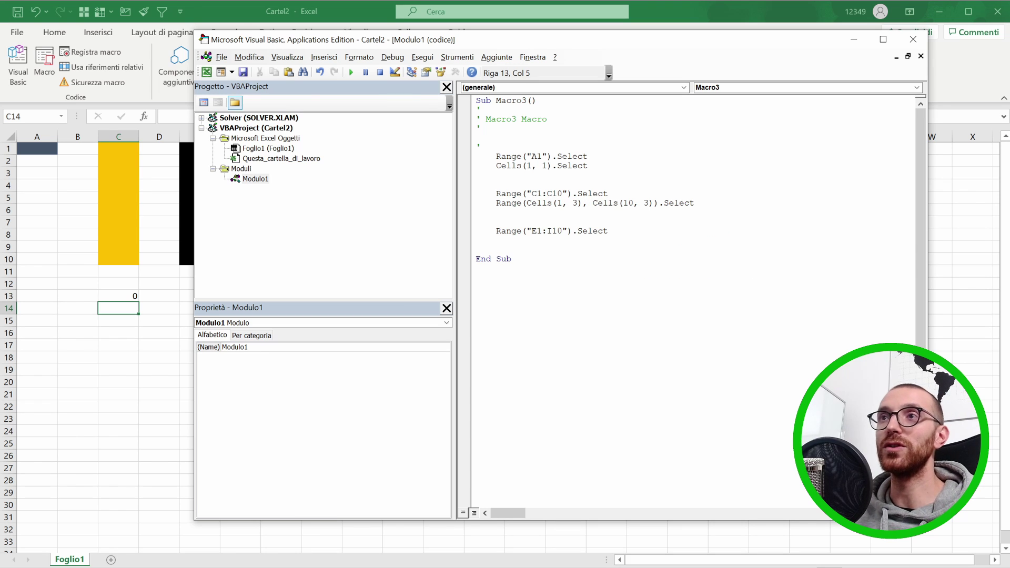
pyautogui.moveTo(694, 203); pyautogui.dragTo(506, 203)
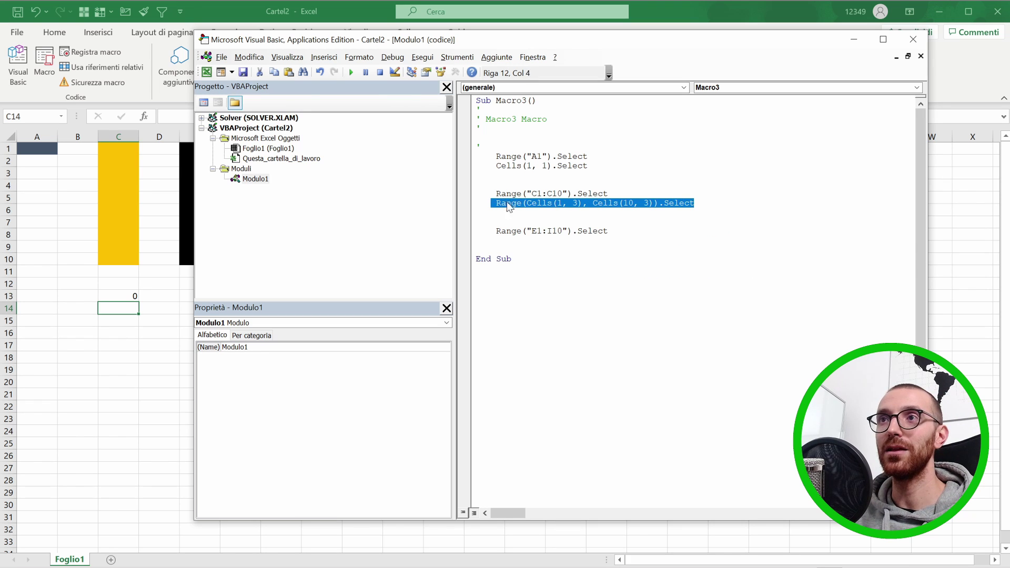
pyautogui.moveTo(608, 194); pyautogui.dragTo(496, 194)
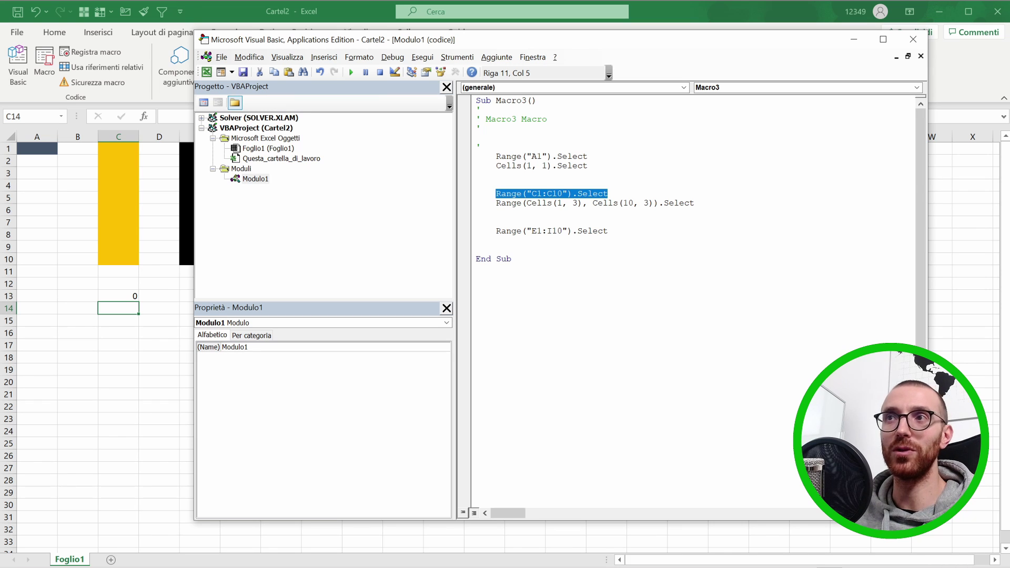
pyautogui.click(563, 203)
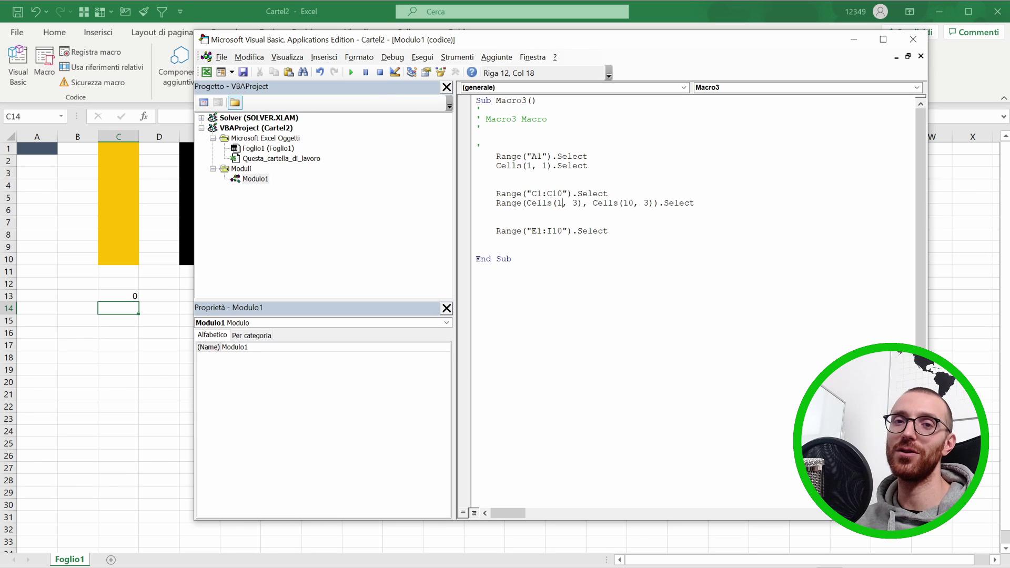
pyautogui.moveTo(694, 203); pyautogui.dragTo(496, 203)
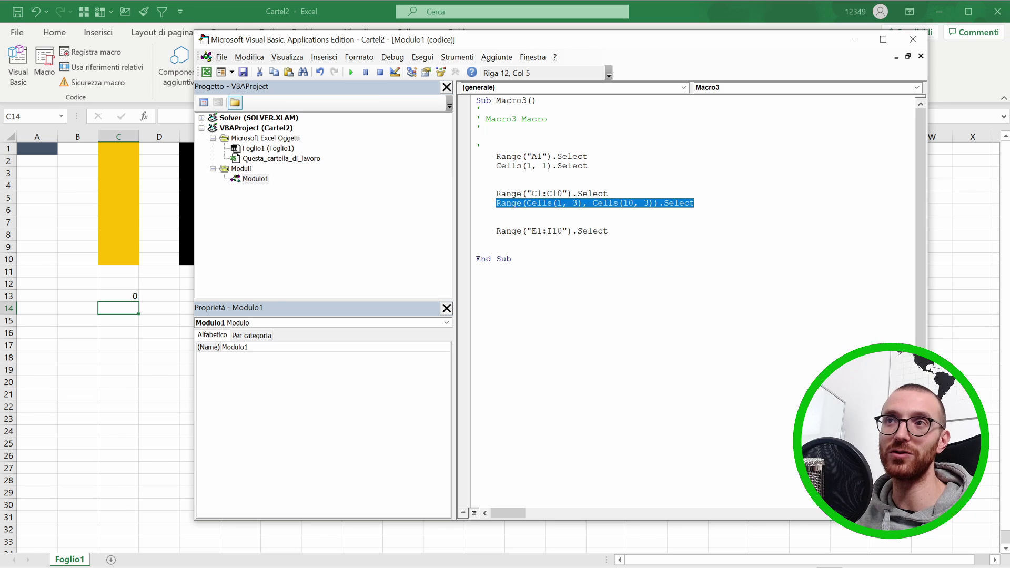
pyautogui.moveTo(496, 166); pyautogui.dragTo(582, 166)
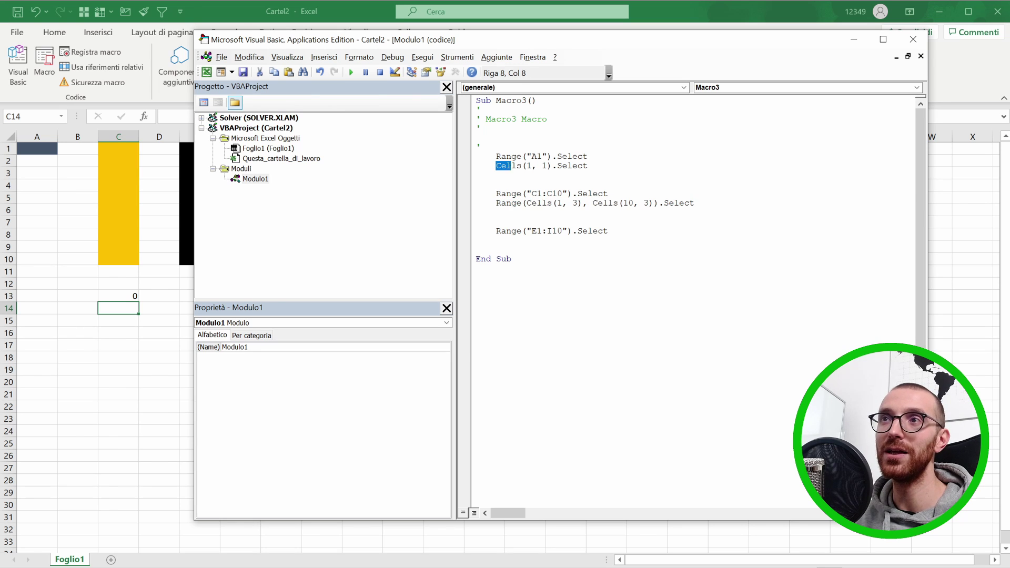
pyautogui.moveTo(491, 204); pyautogui.dragTo(695, 203)
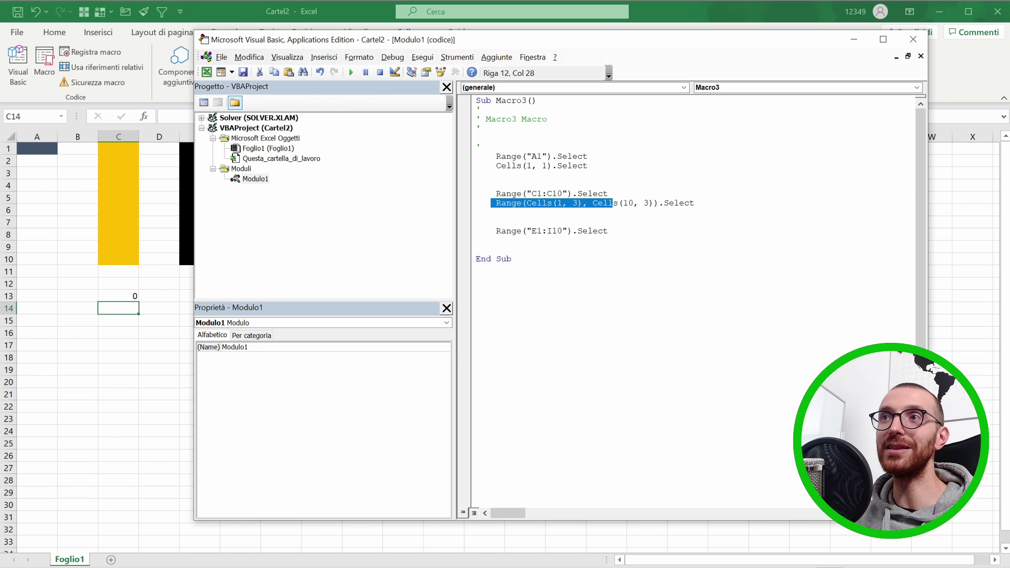
pyautogui.click(496, 212)
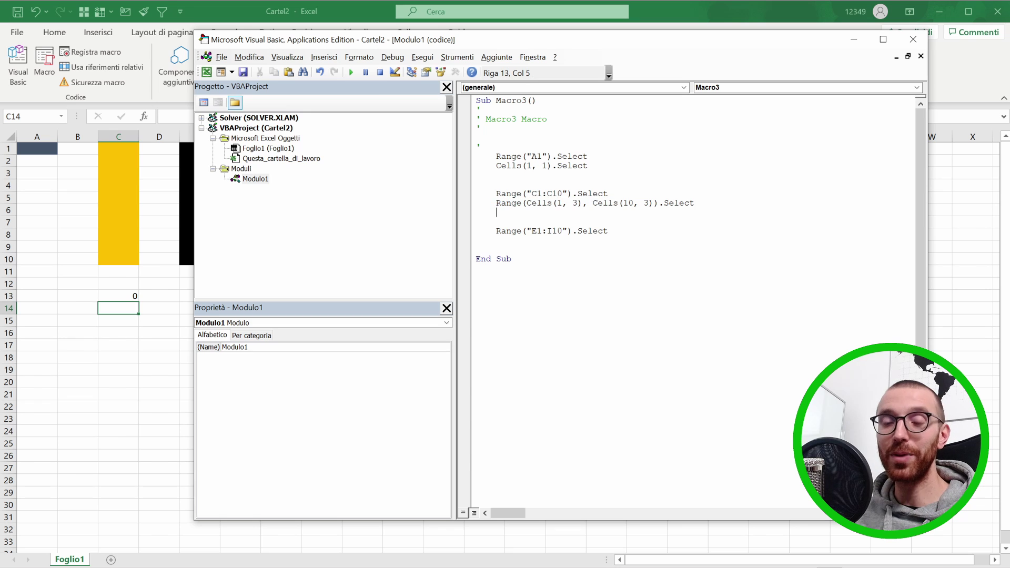